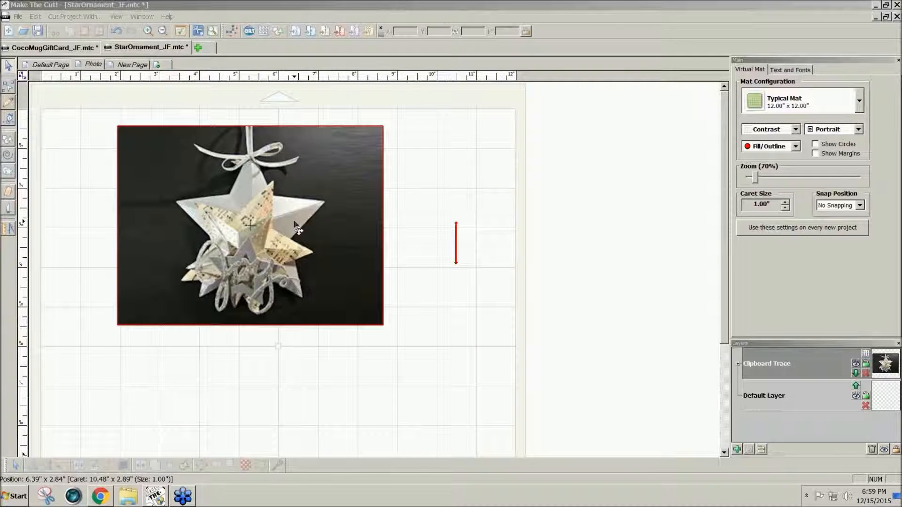
- On the StarOrnament project's Default Page, move the whole Joy lettering and small stars group further away from the large star
click(430, 290)
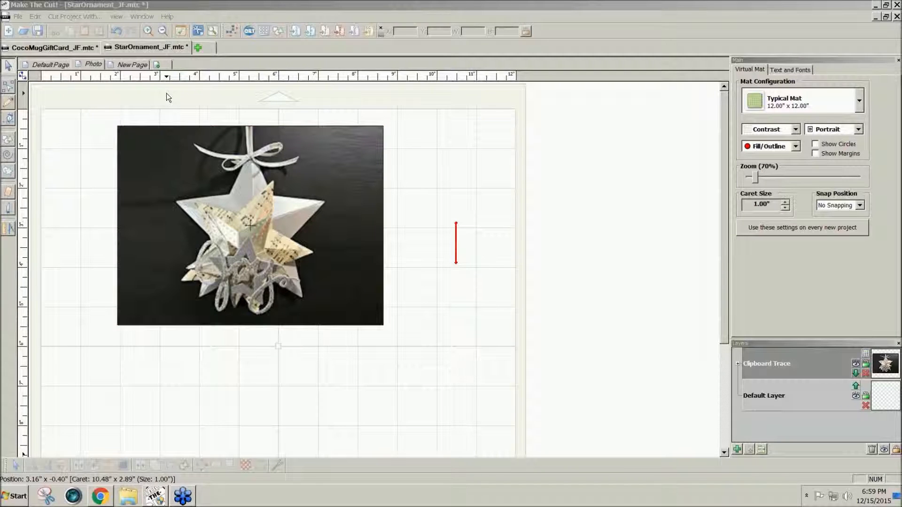
click(158, 47)
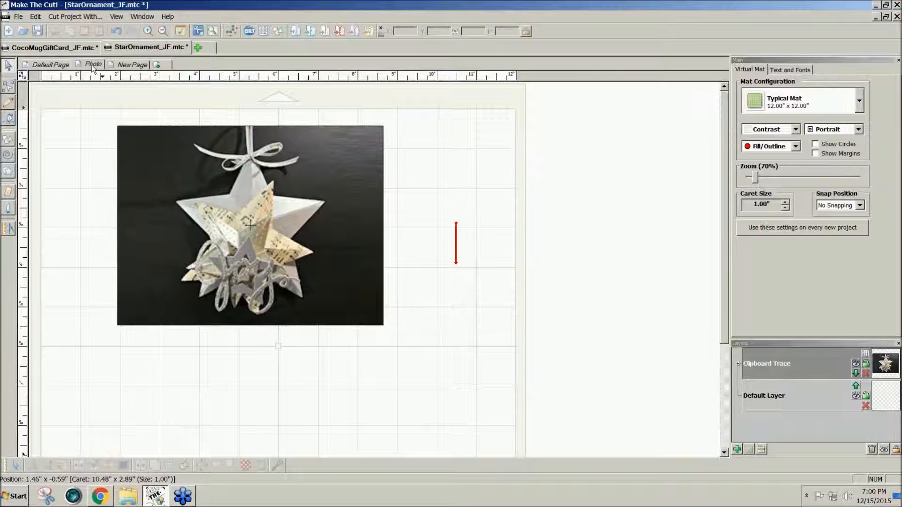
click(52, 66)
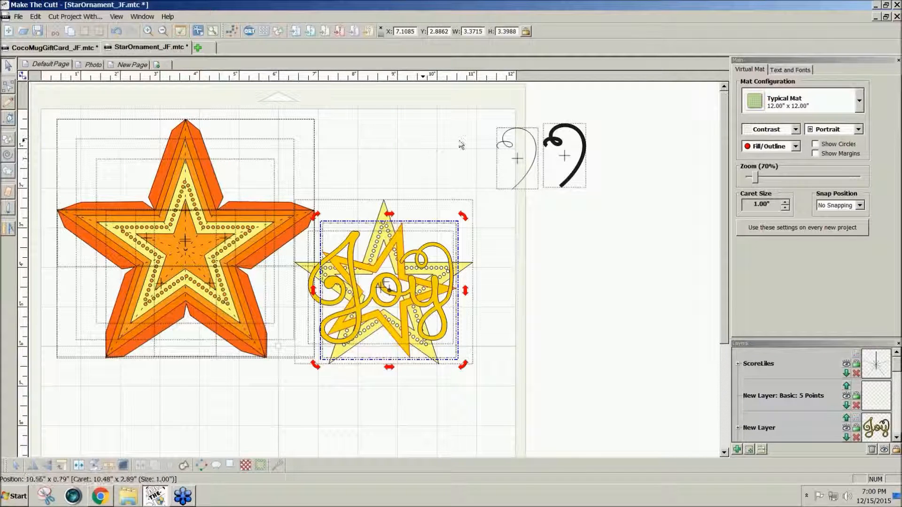
drag(500, 393, 292, 176)
drag(381, 271, 450, 274)
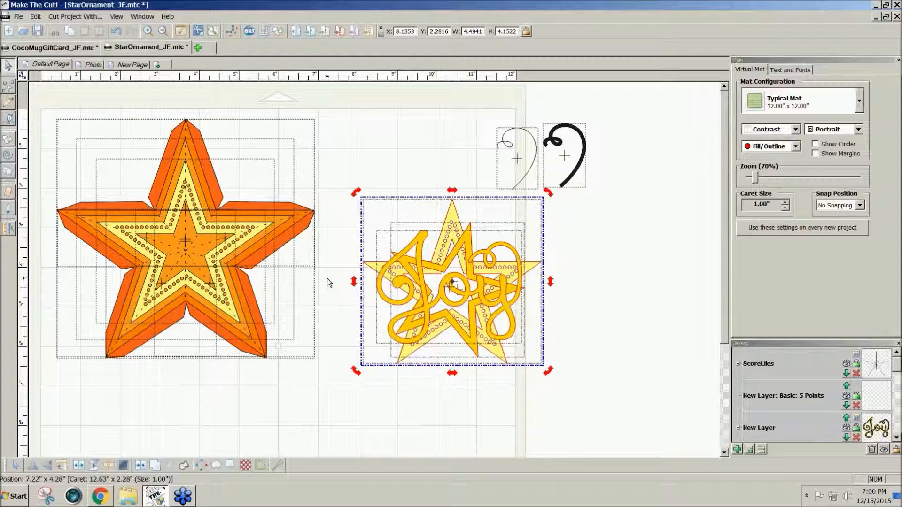
- Open the StarDecorations page of the CocoMugGiftCard project and make all of its layers visible
click(77, 49)
click(142, 67)
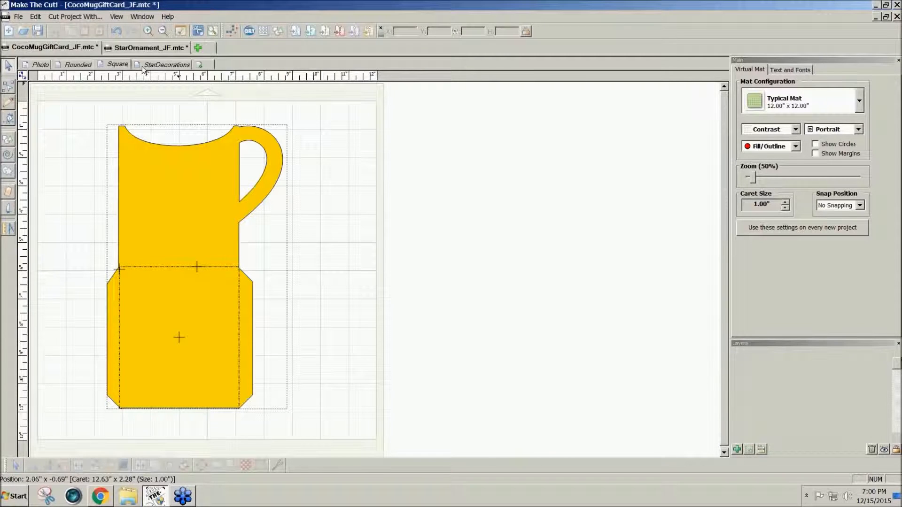
drag(234, 129, 342, 278)
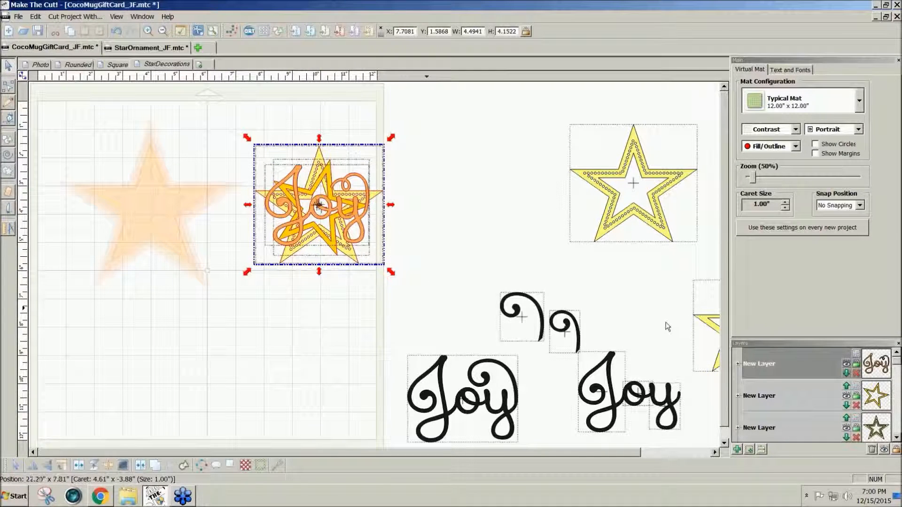
click(694, 351)
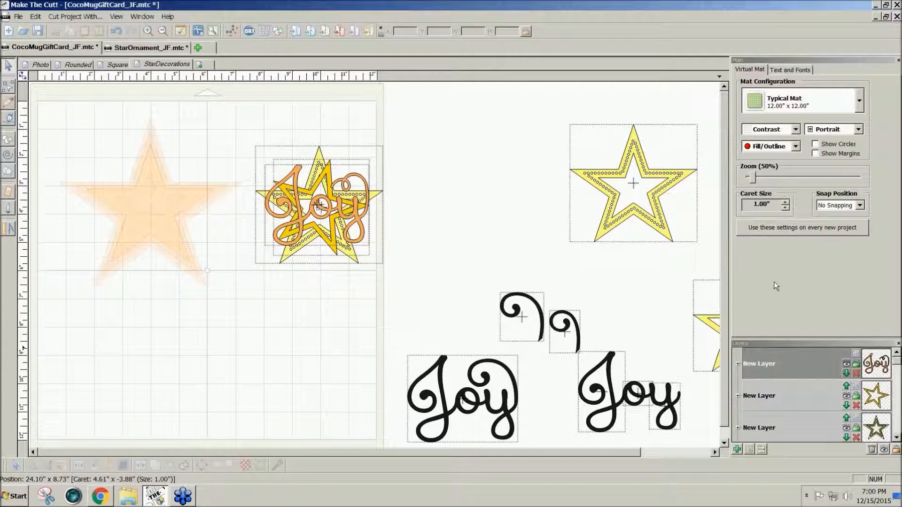
click(896, 437)
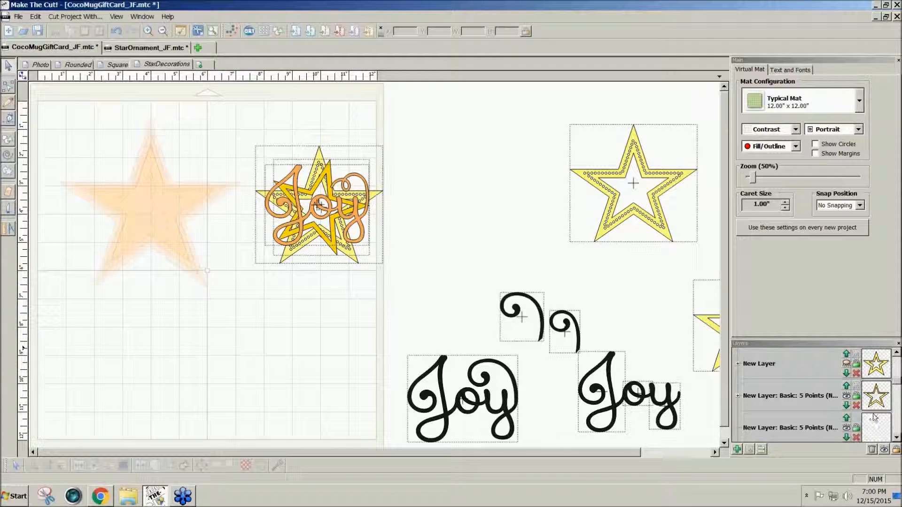
click(883, 450)
click(860, 455)
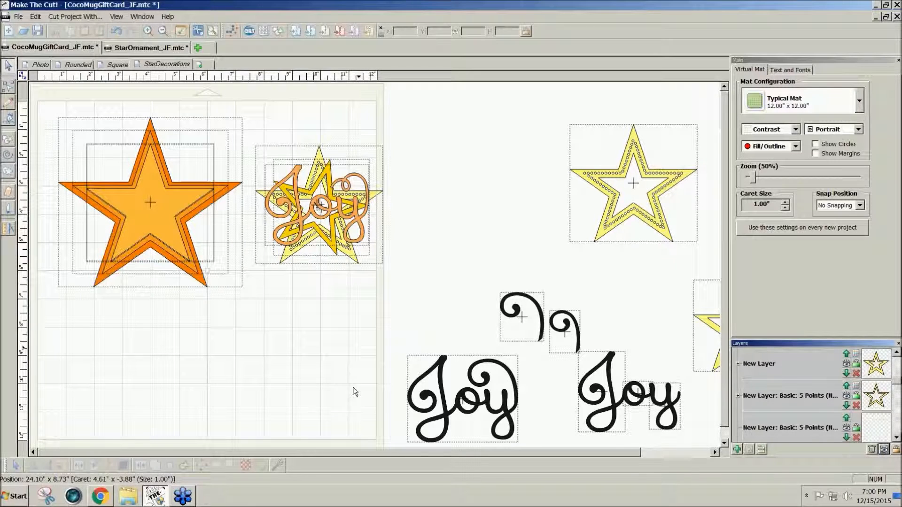
- Copy the layered orange star and the Joy star group into StarOrnament on an added page named New Page
drag(423, 318, 10, 87)
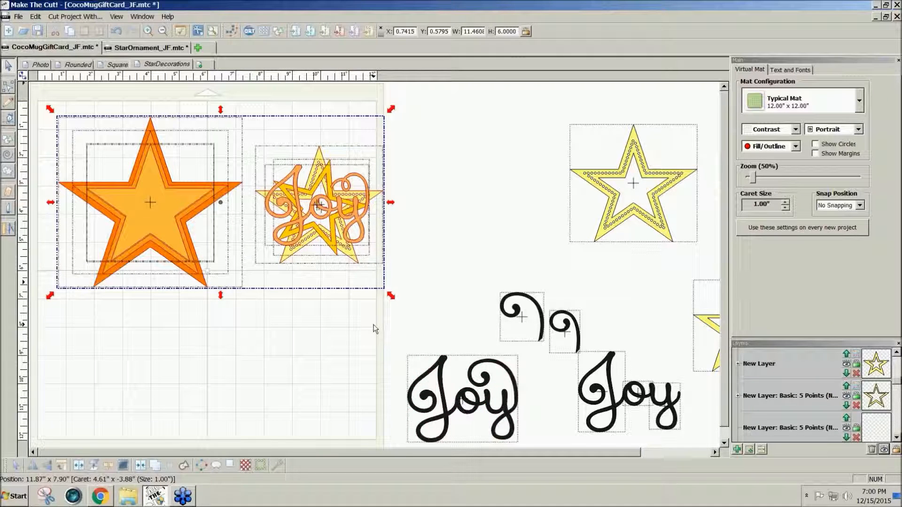
click(163, 47)
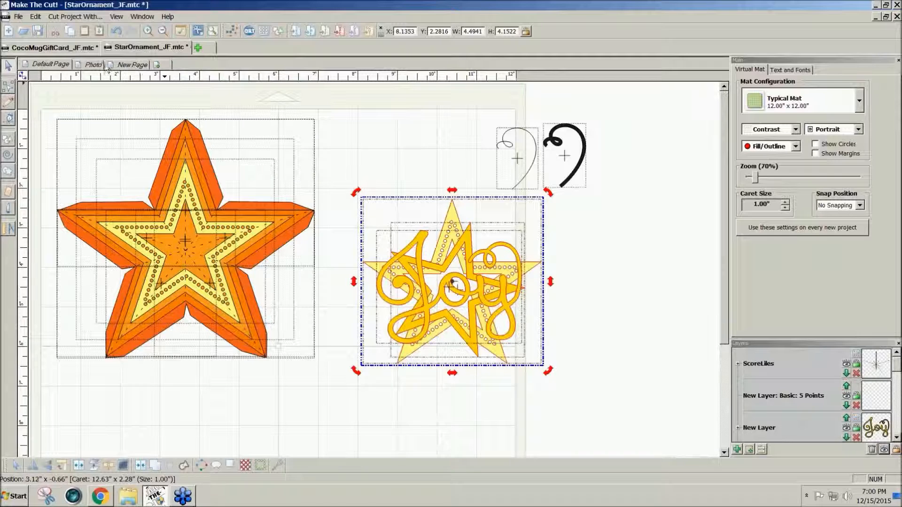
click(158, 65)
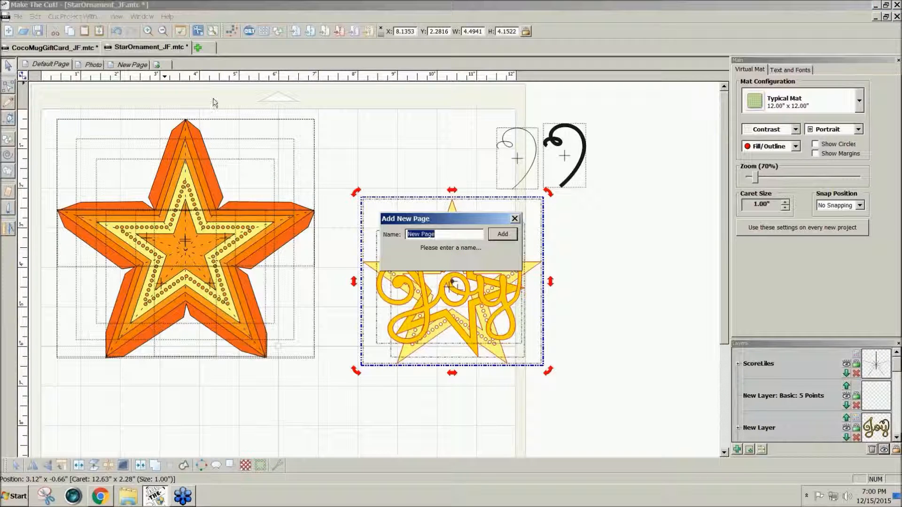
click(501, 234)
click(70, 178)
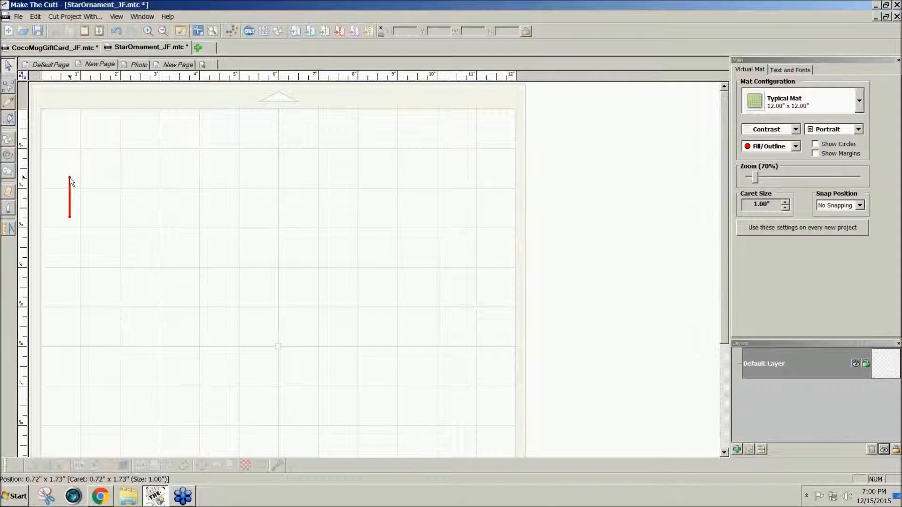
key(ctrl+v)
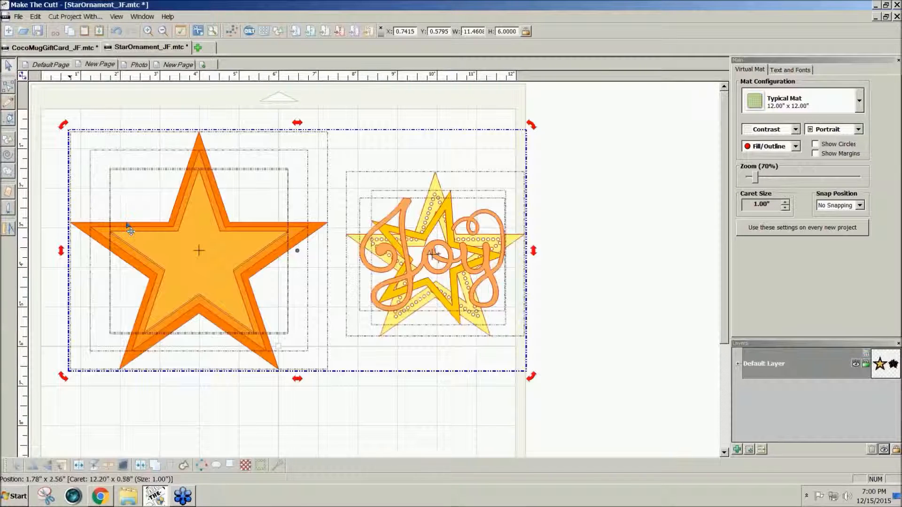
- Move the small gold star, the Joy lettering and the dotted yellow star off the mat, beside the large star
click(431, 404)
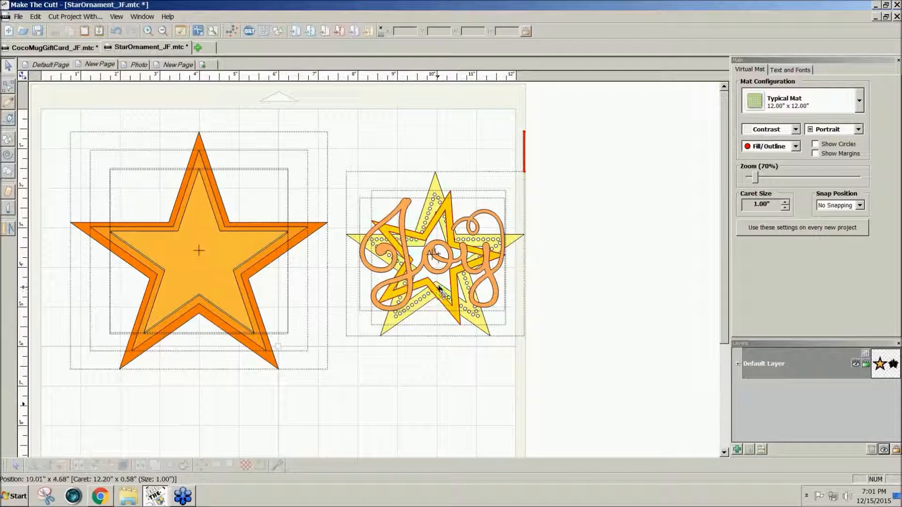
drag(445, 278, 612, 280)
drag(491, 262, 658, 273)
drag(477, 316, 608, 322)
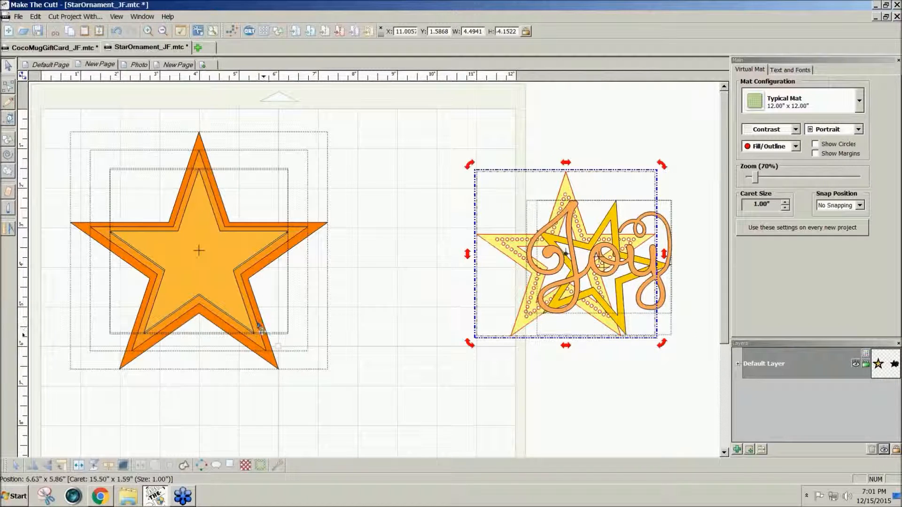
- Move the light orange and yellow outline stars off the mat, keeping the medium orange star centred on the large one
drag(219, 293, 707, 356)
drag(205, 276, 502, 331)
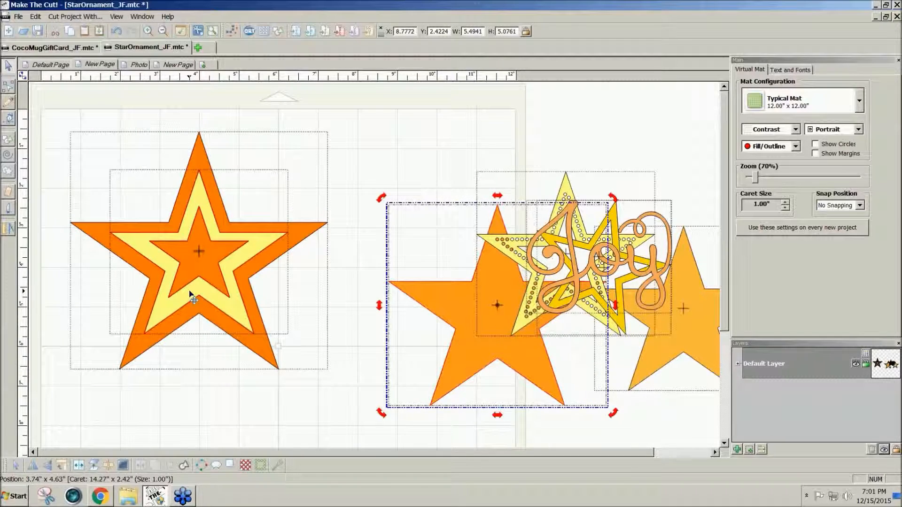
drag(192, 296, 647, 356)
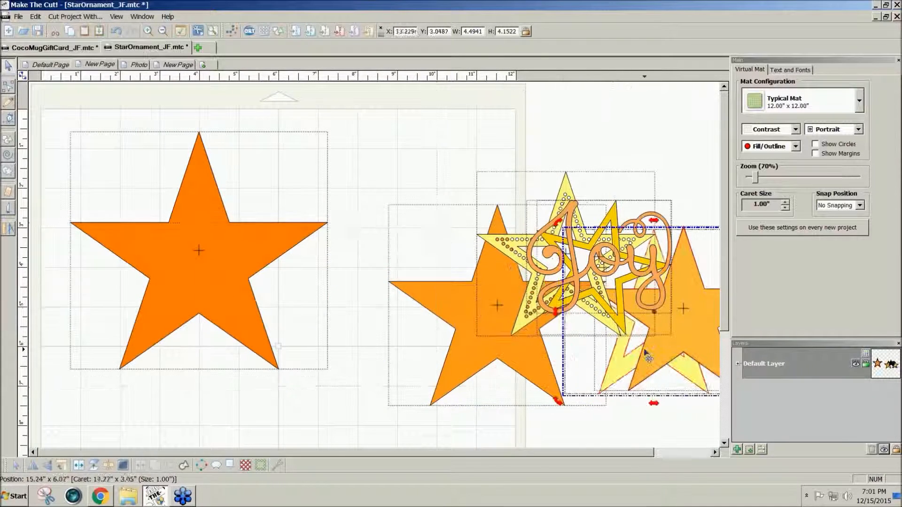
drag(515, 262, 589, 273)
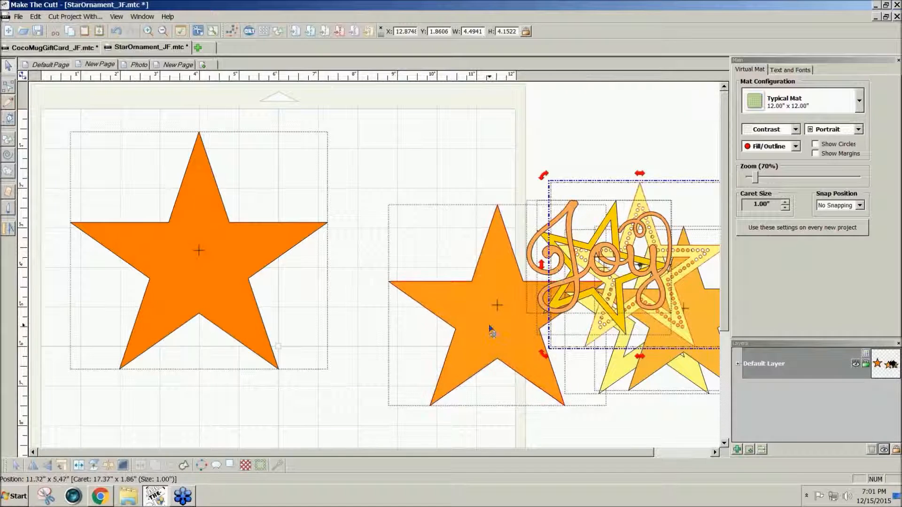
drag(490, 328, 192, 273)
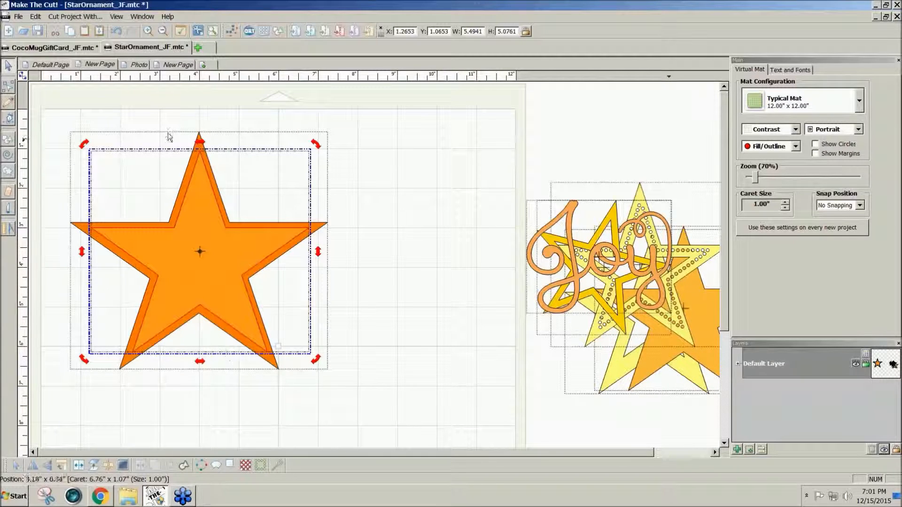
click(135, 65)
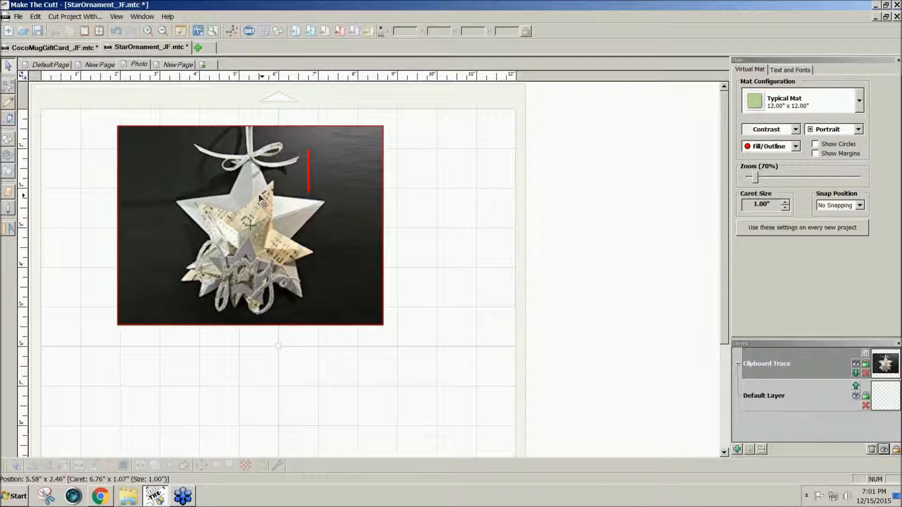
click(183, 63)
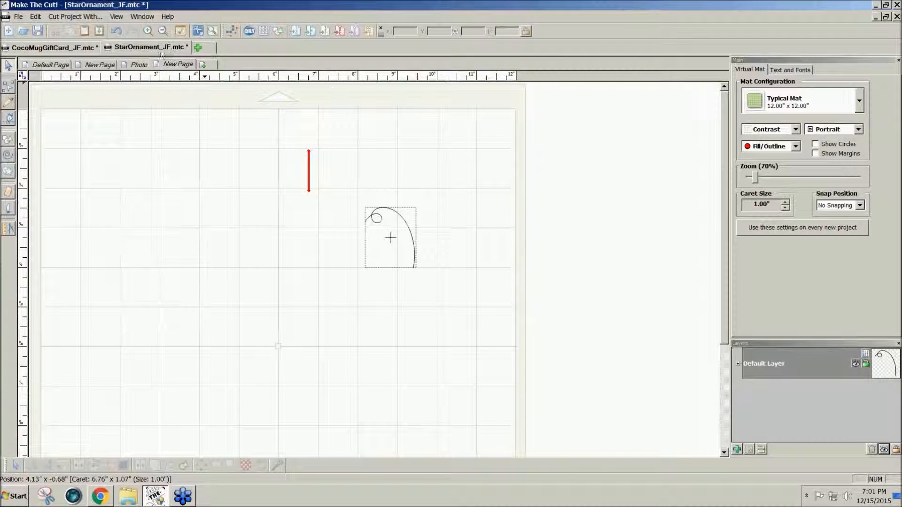
click(92, 67)
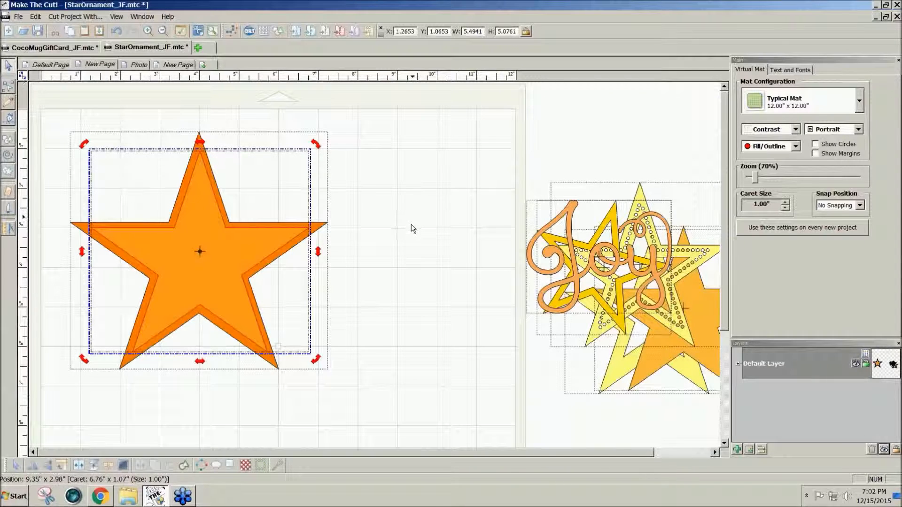
- Add an empty layer and put the large orange star on its own new layer
click(408, 228)
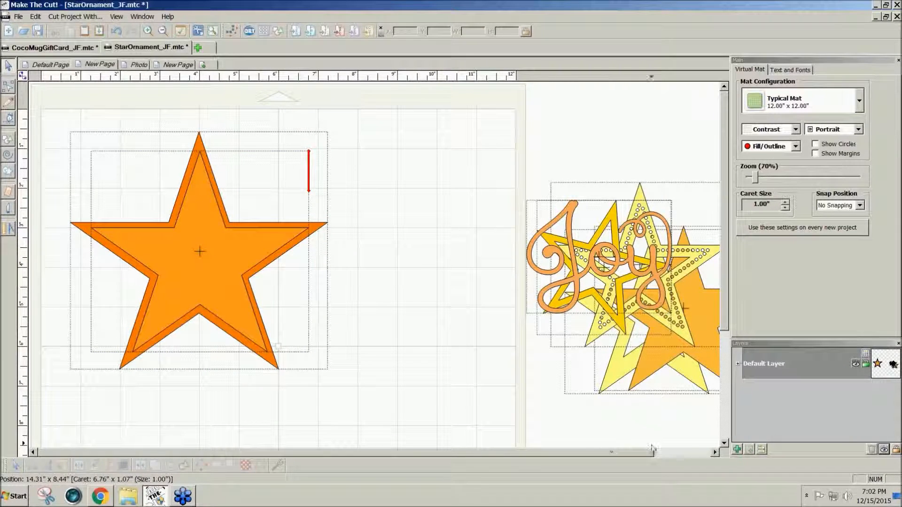
click(737, 450)
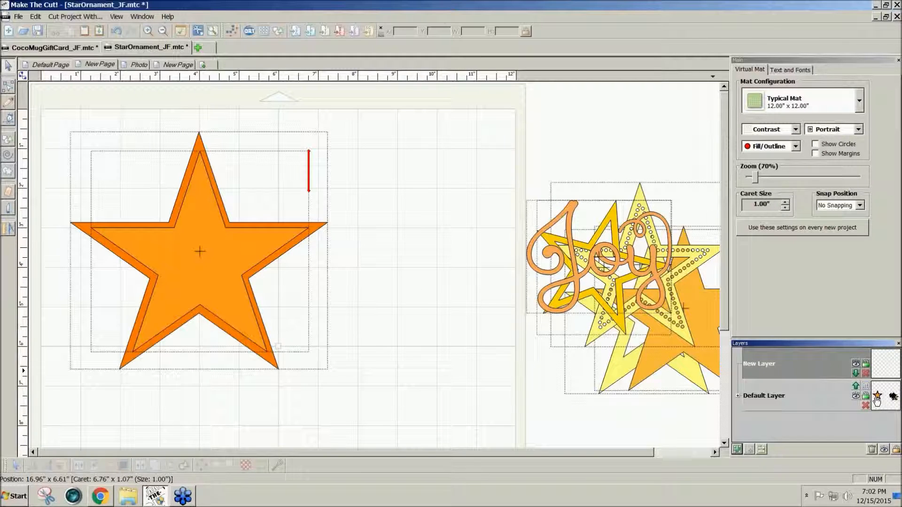
click(263, 359)
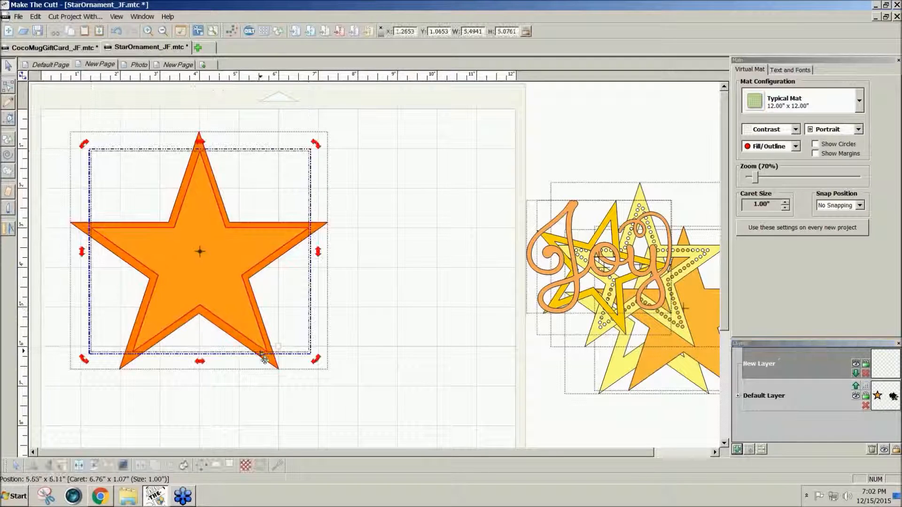
click(270, 360)
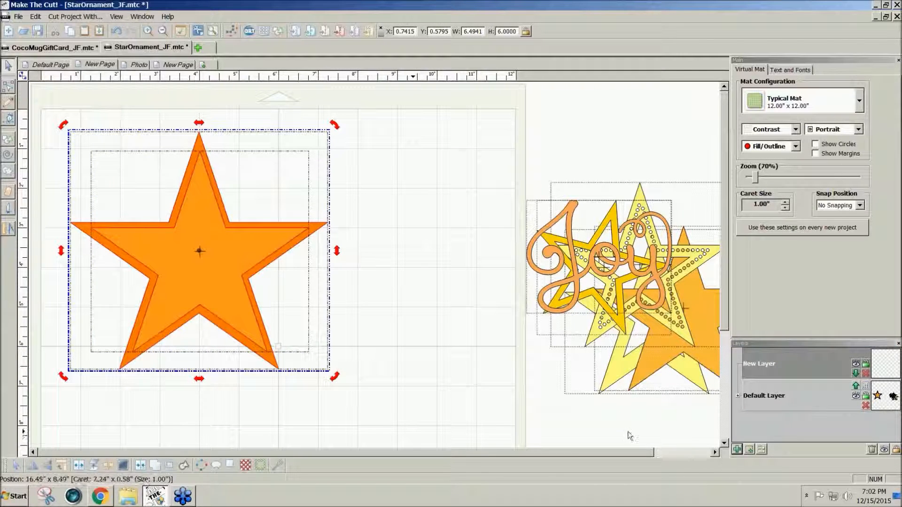
click(417, 402)
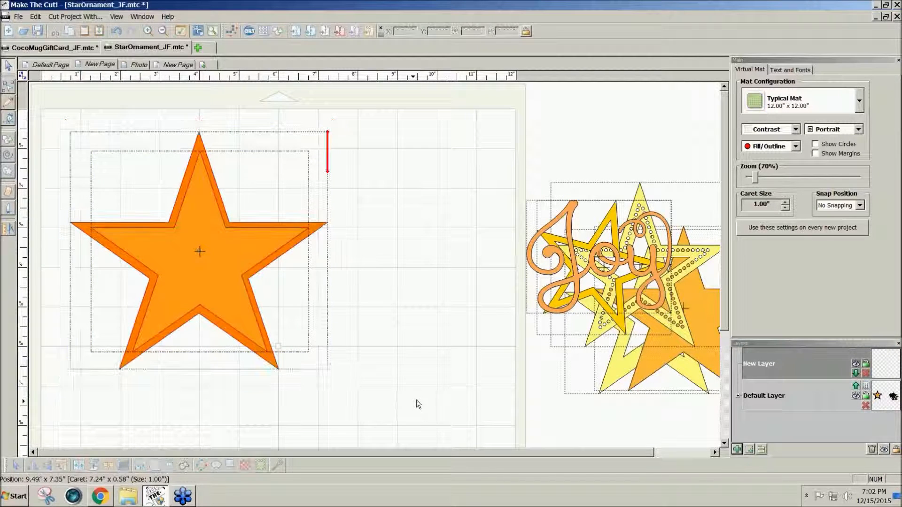
click(226, 329)
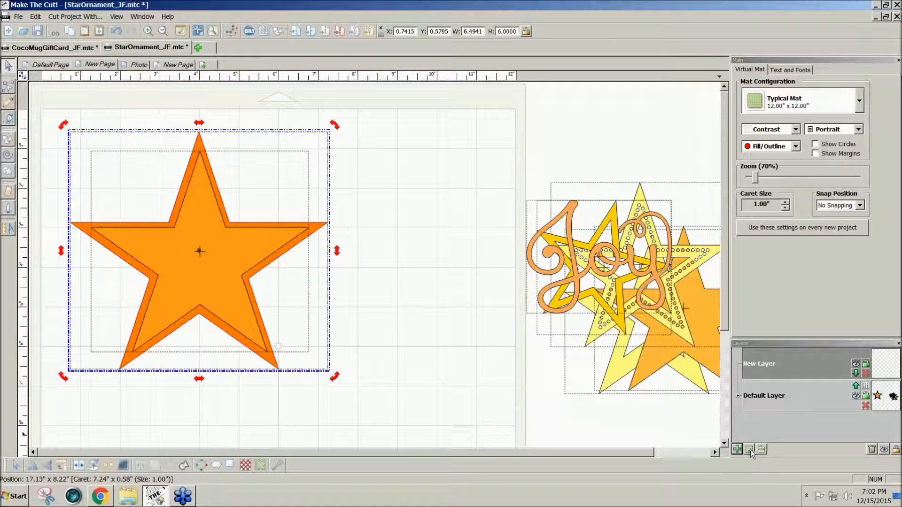
click(749, 449)
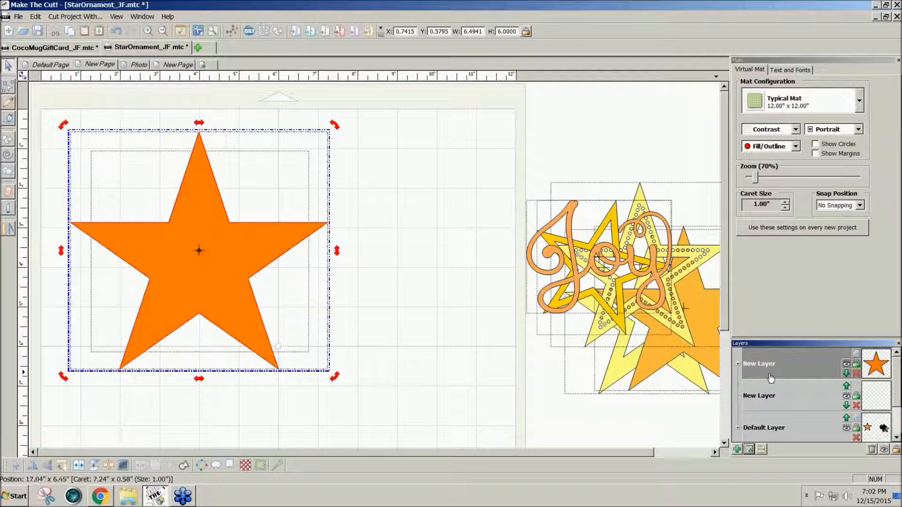
- Hide the large star's layer while placing the medium orange star on its own new layer, and show it again
click(846, 363)
click(215, 304)
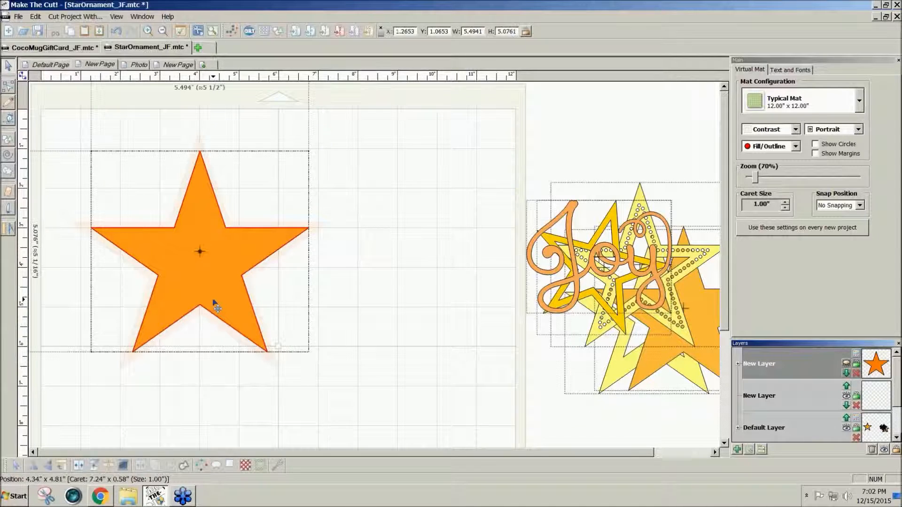
click(749, 450)
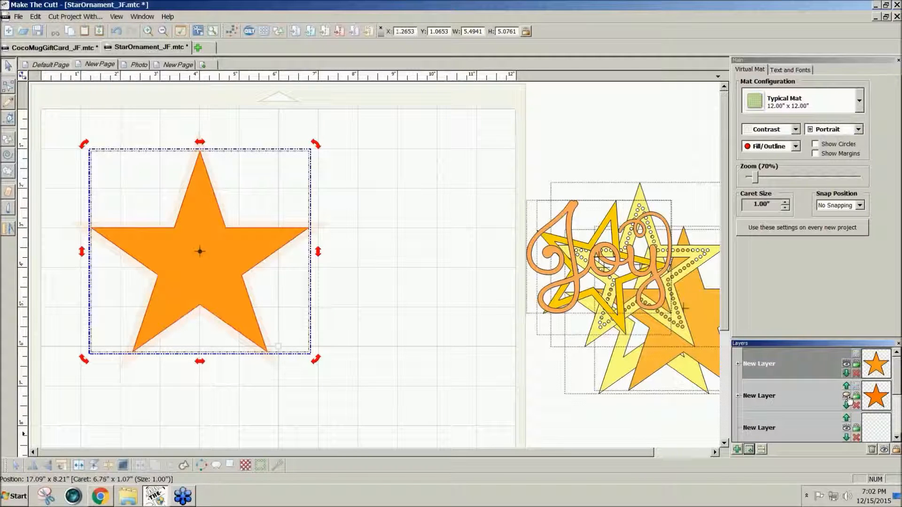
click(847, 397)
click(463, 352)
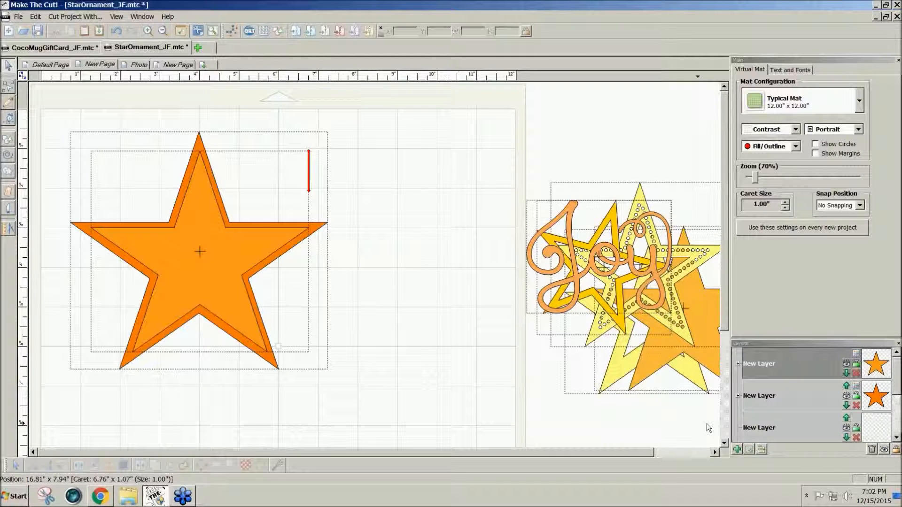
- Add an empty layer above the two star layers and open the Photo page showing the finished ornament
click(736, 449)
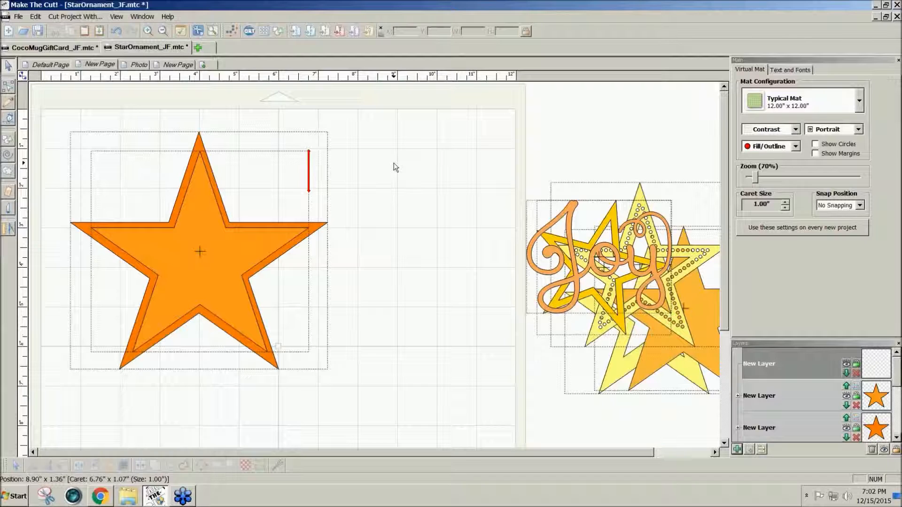
click(135, 64)
click(248, 131)
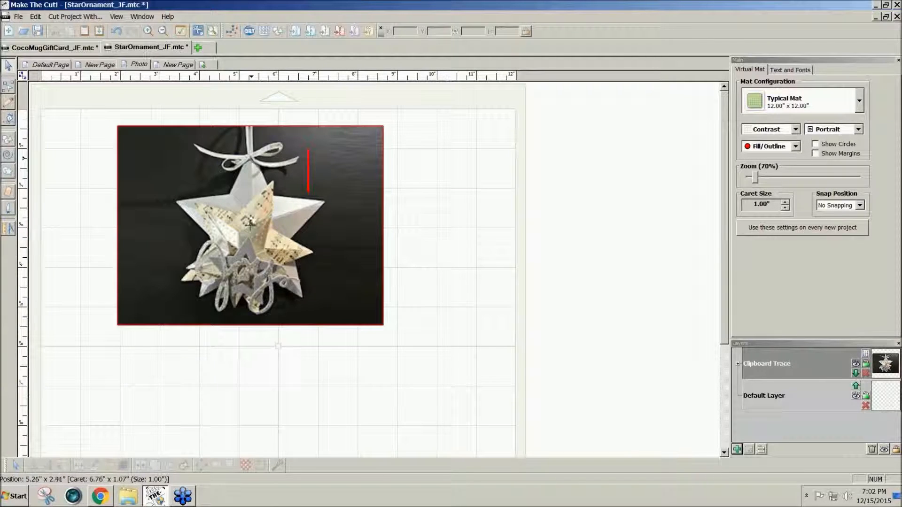
- Draw five straight lines across the large orange star, each from an outer point through the centre to the opposite inner corner
click(221, 111)
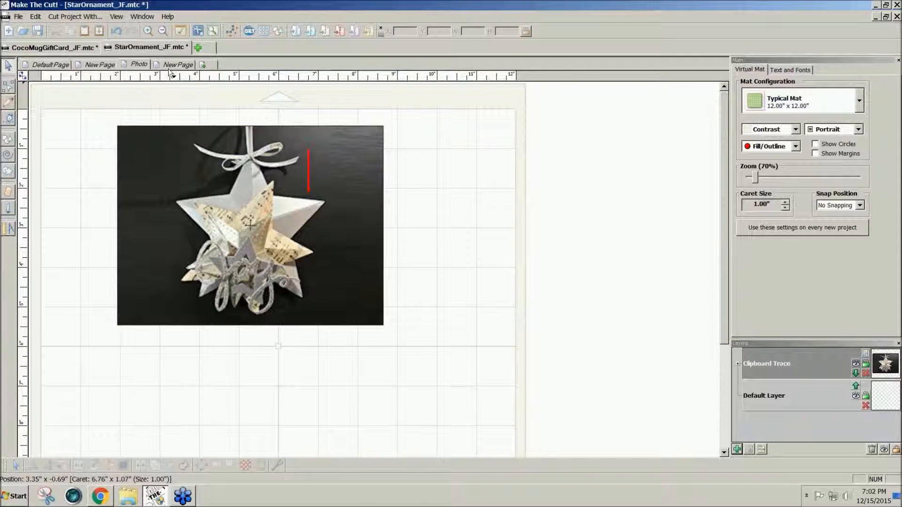
click(99, 64)
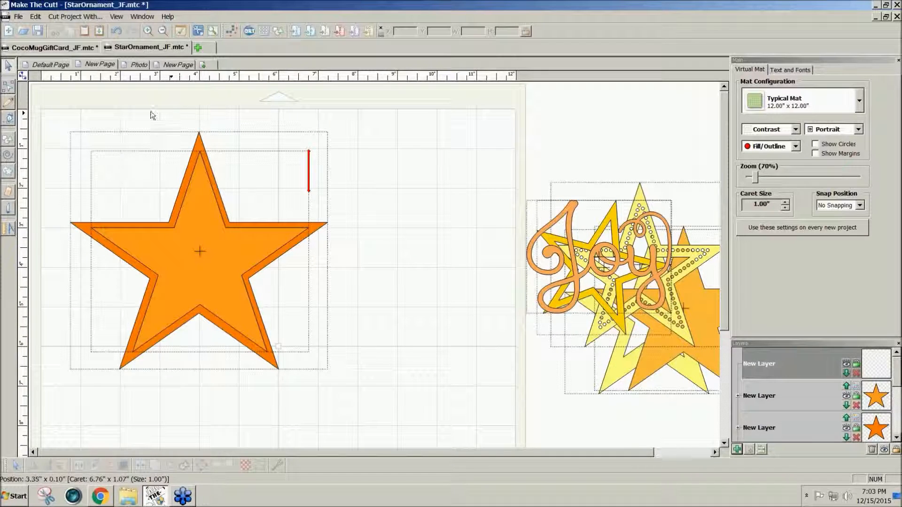
click(10, 120)
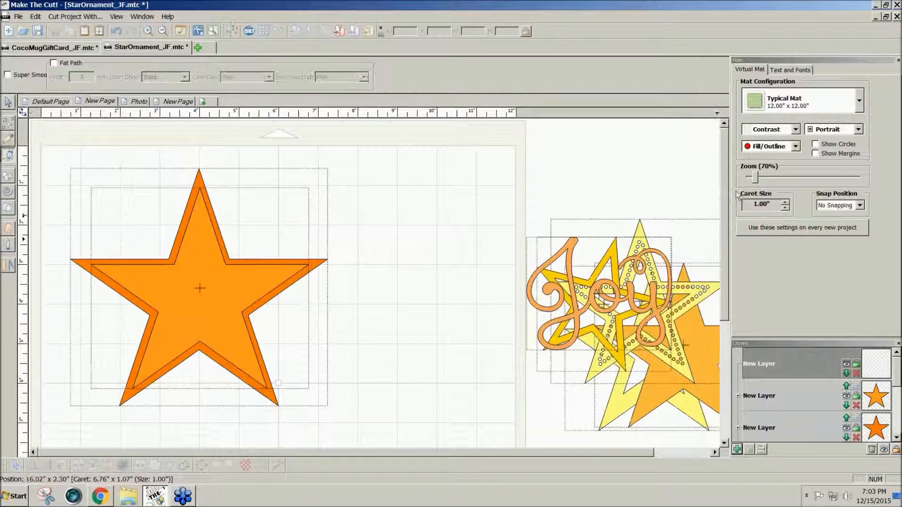
click(756, 176)
click(757, 176)
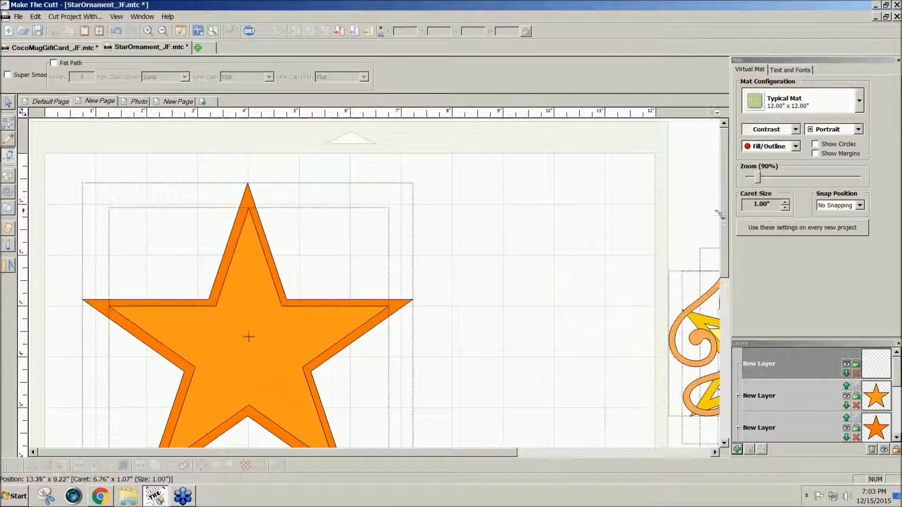
drag(722, 218, 726, 238)
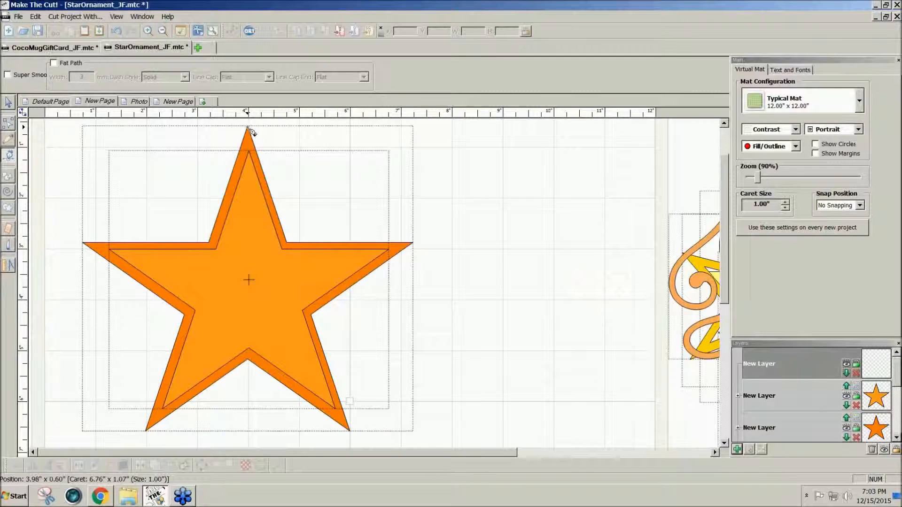
drag(248, 131, 252, 361)
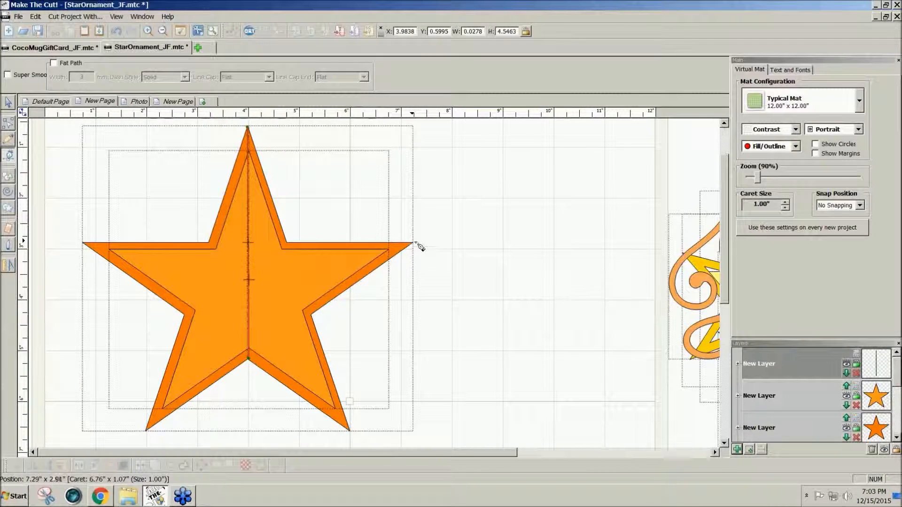
drag(415, 245, 186, 317)
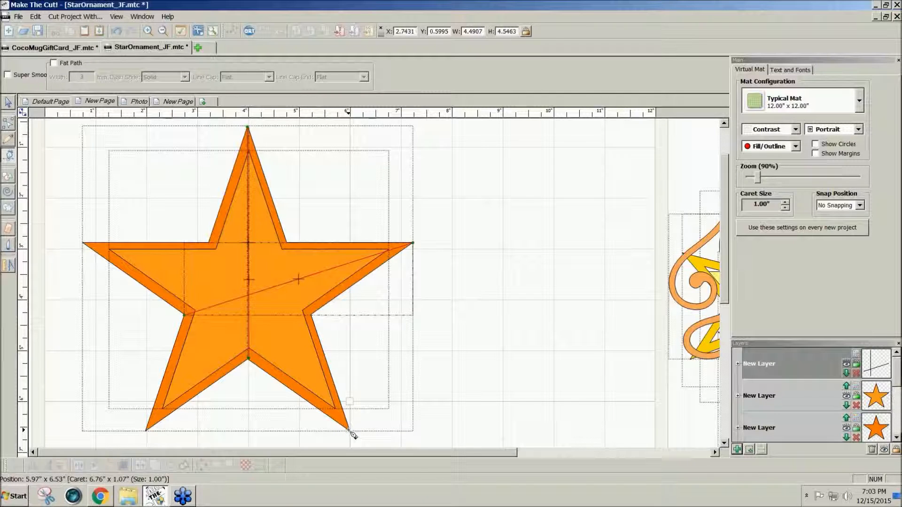
drag(349, 431, 210, 245)
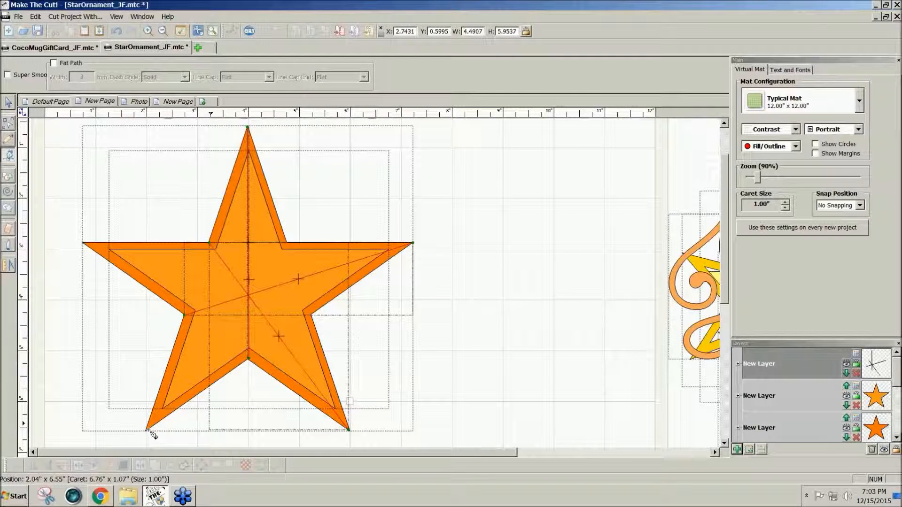
drag(145, 431, 288, 245)
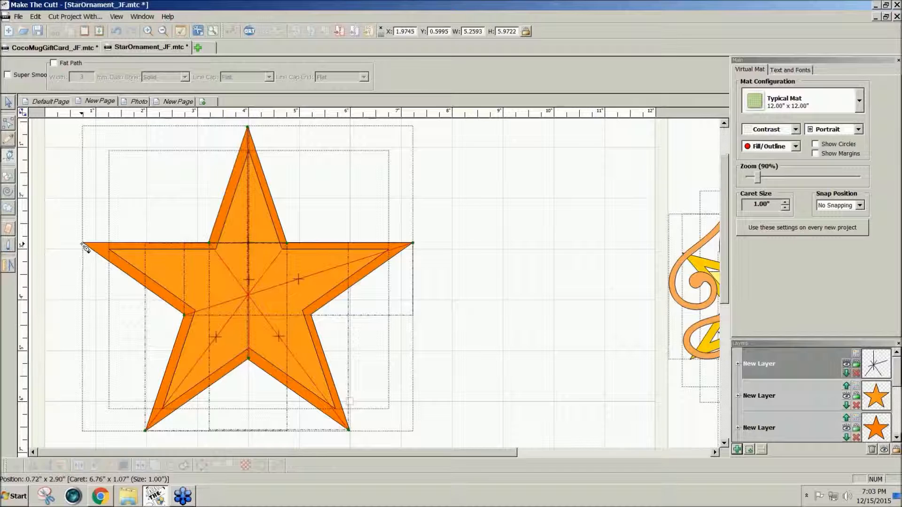
drag(84, 244, 315, 319)
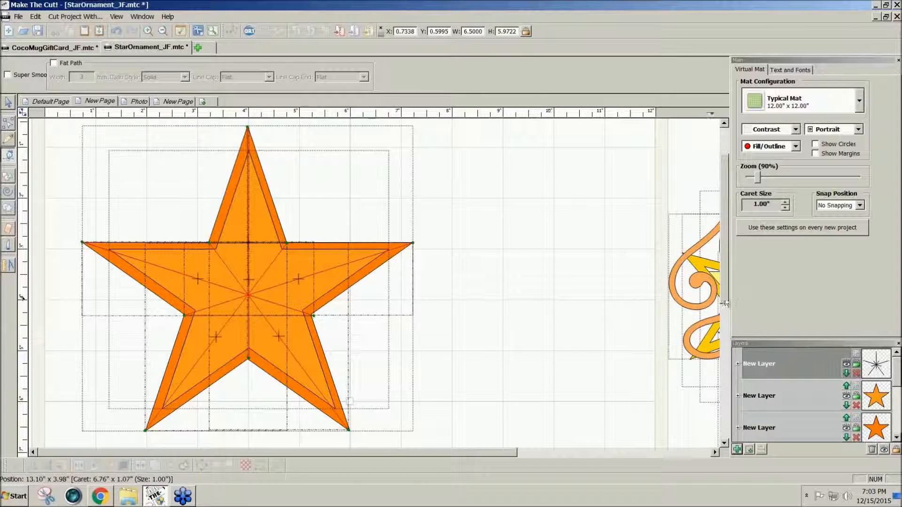
- Give the five-line layer a newly created dashed line style with adjusted spacing between dashes, and return to the selection tool
mouse_move(725, 298)
mouse_down()
mouse_move(720, 318)
mouse_move(728, 290)
mouse_move(727, 301)
mouse_up()
click(856, 353)
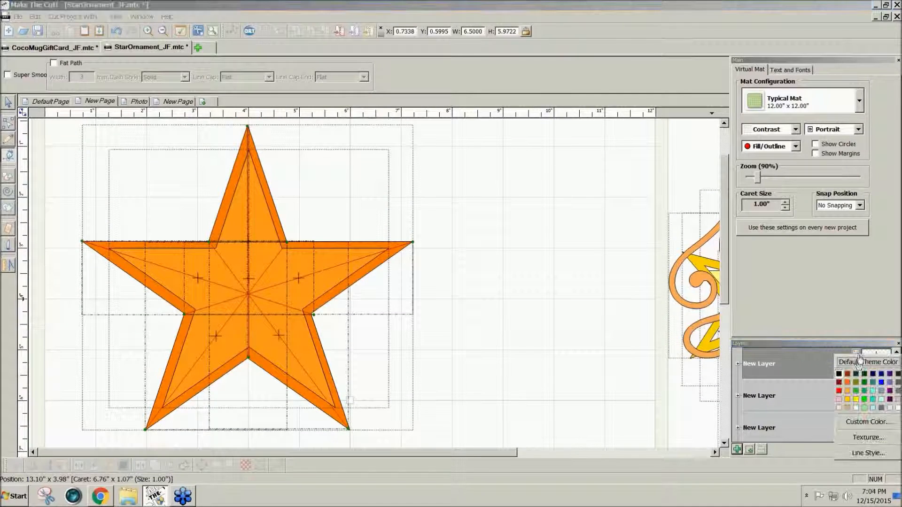
click(856, 454)
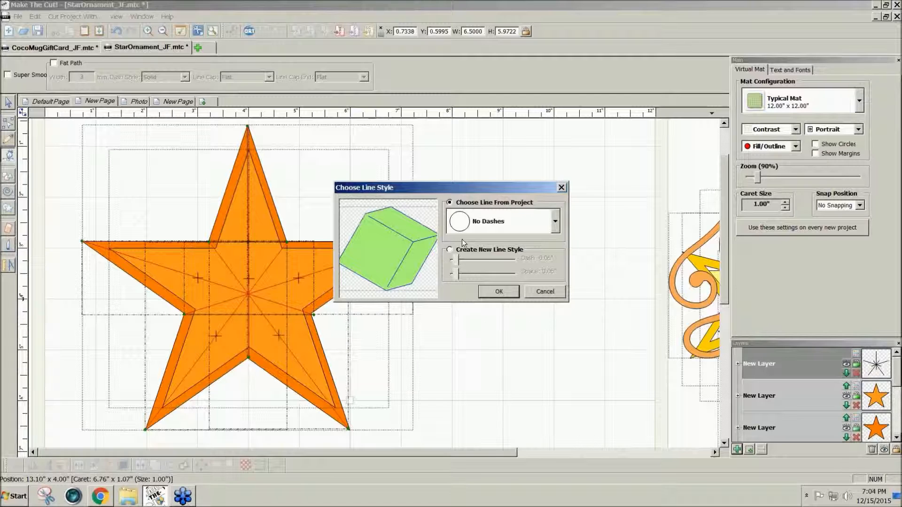
click(451, 249)
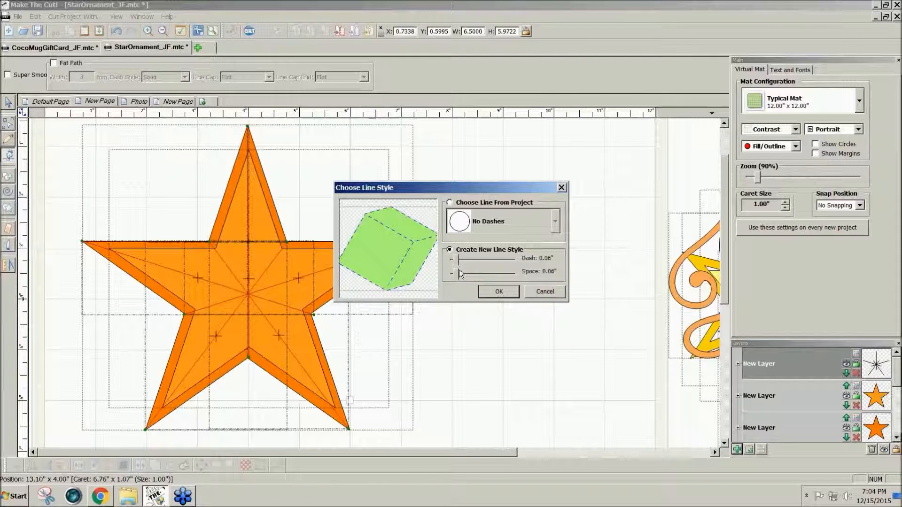
drag(455, 273, 462, 276)
click(493, 292)
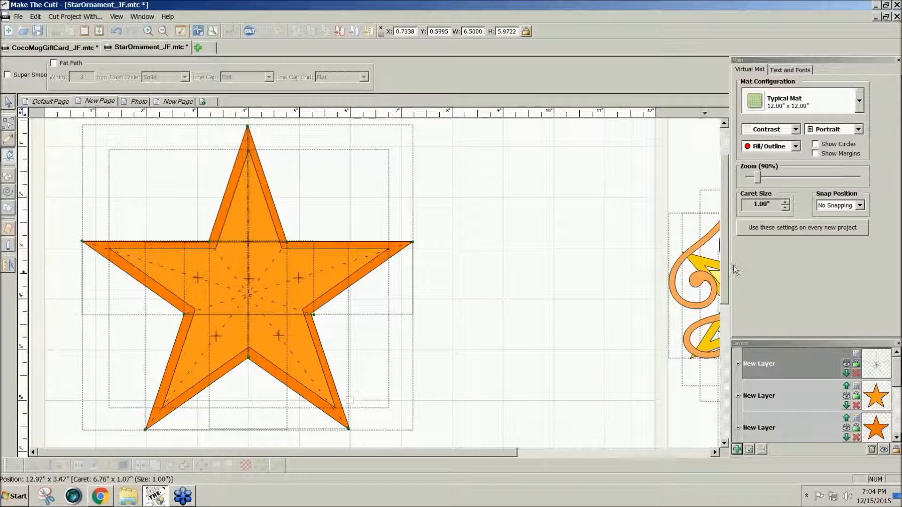
drag(727, 275, 724, 283)
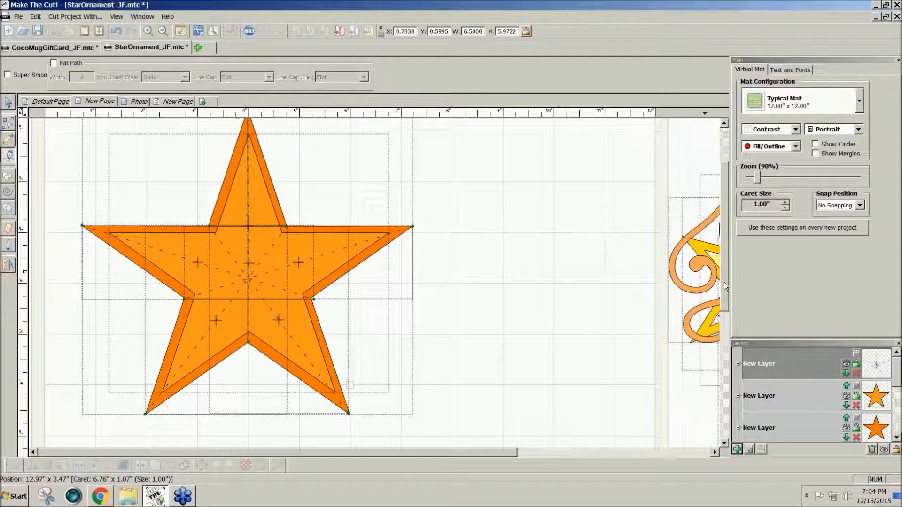
drag(725, 280, 725, 276)
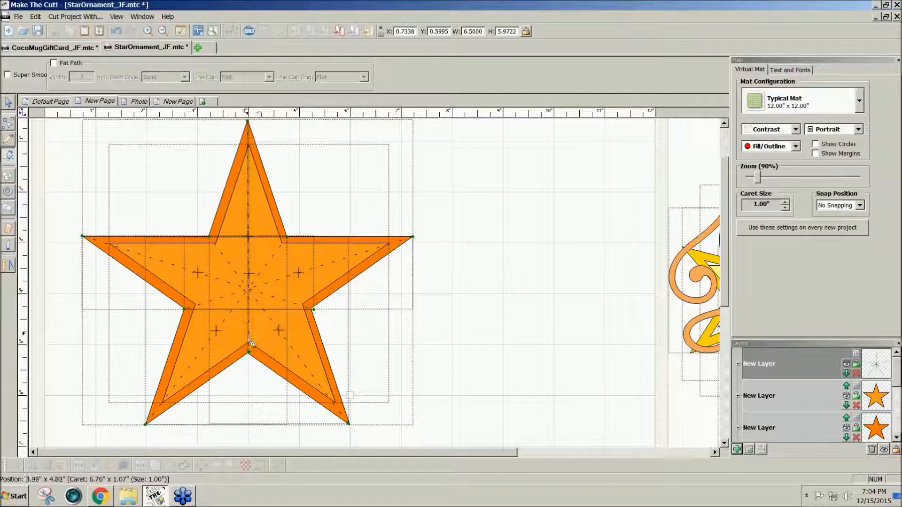
click(9, 103)
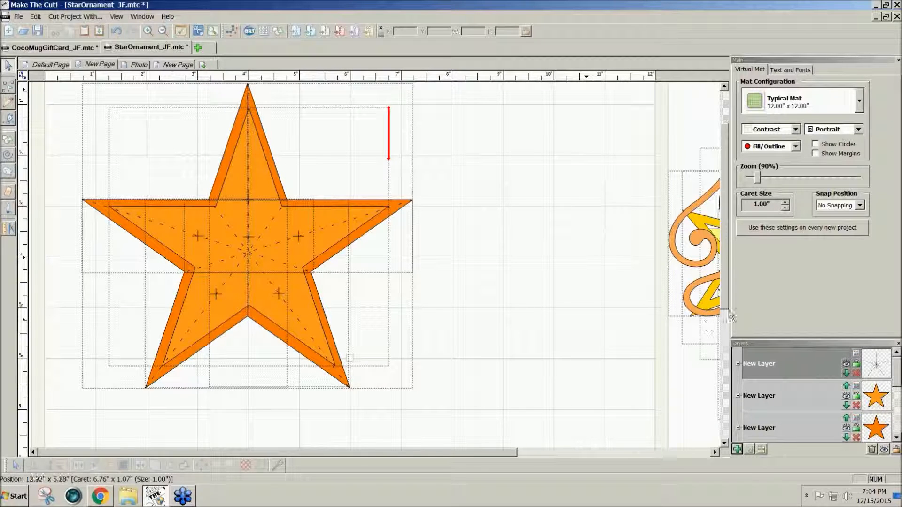
- Toggle the visibility of the large and medium star layers to examine the dashed lines against each star, leaving both layers shown
scroll(723, 303, down, 1)
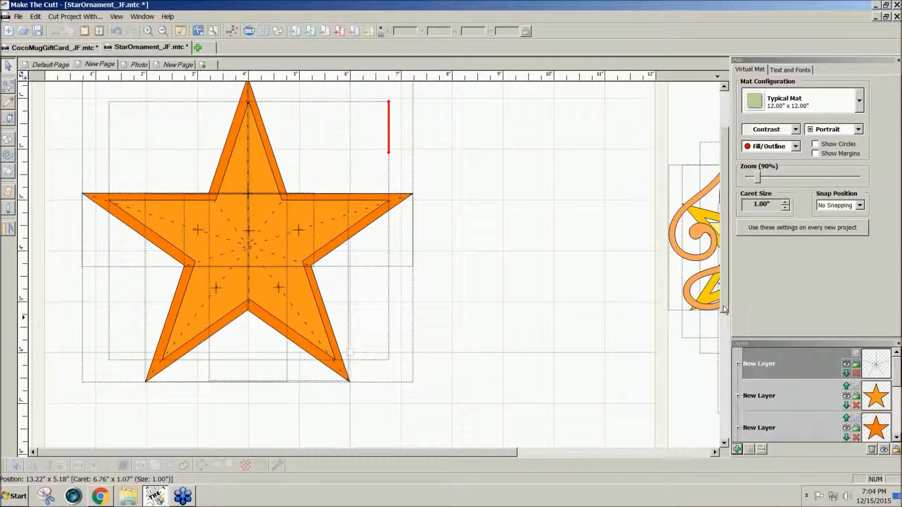
drag(722, 305, 723, 304)
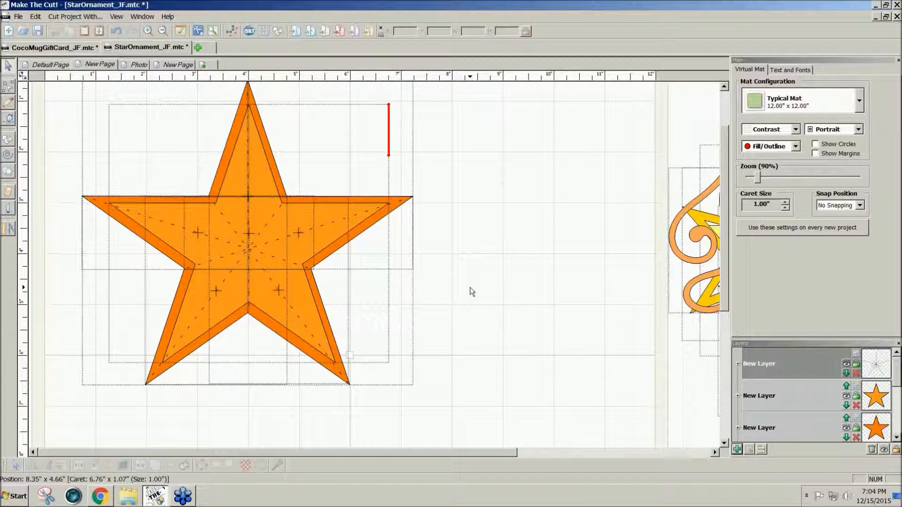
click(848, 429)
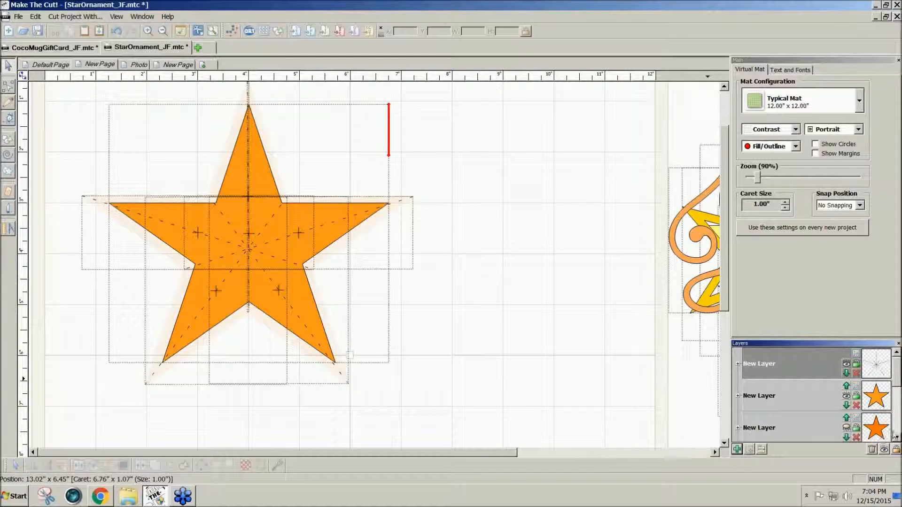
click(846, 396)
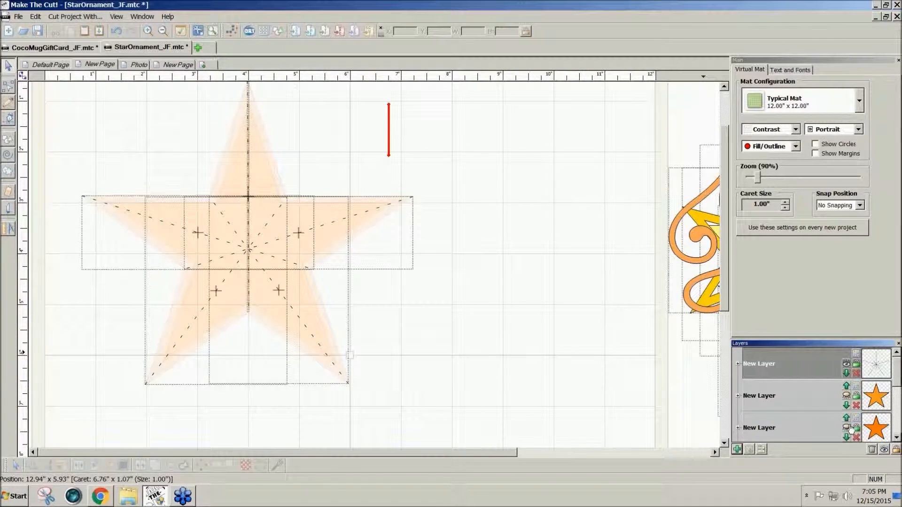
click(847, 427)
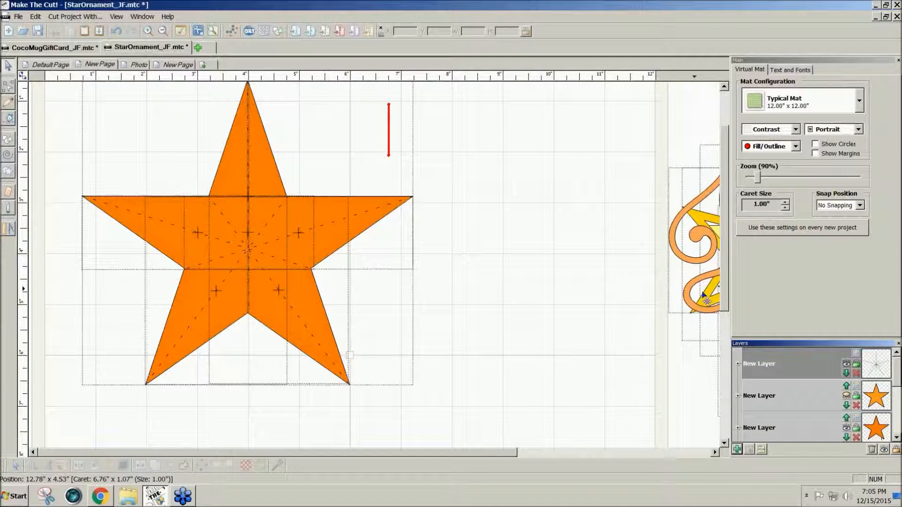
drag(498, 454, 522, 454)
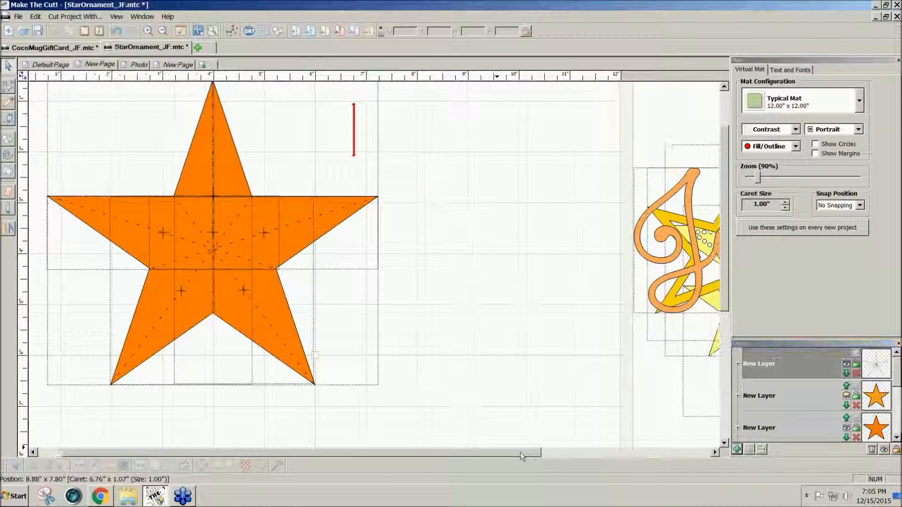
click(847, 396)
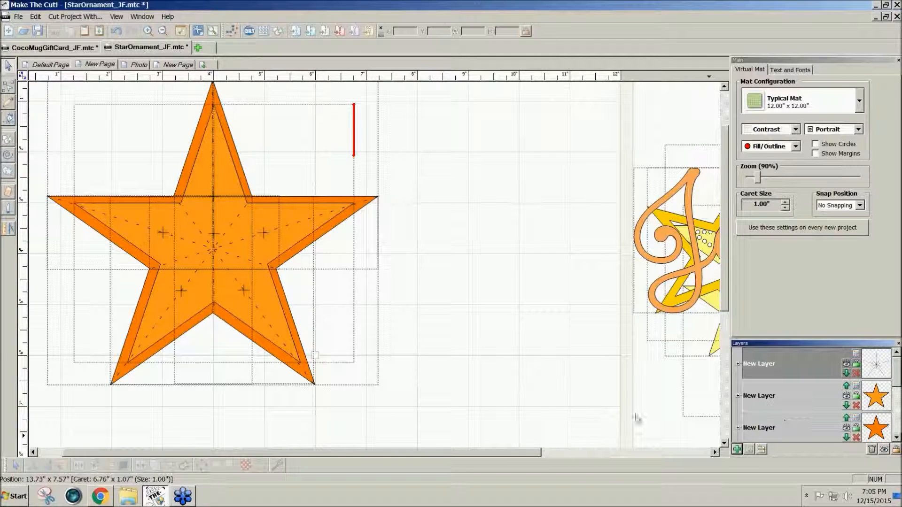
- Rotate the medium orange star slightly clockwise and shift it down over the large star
click(258, 349)
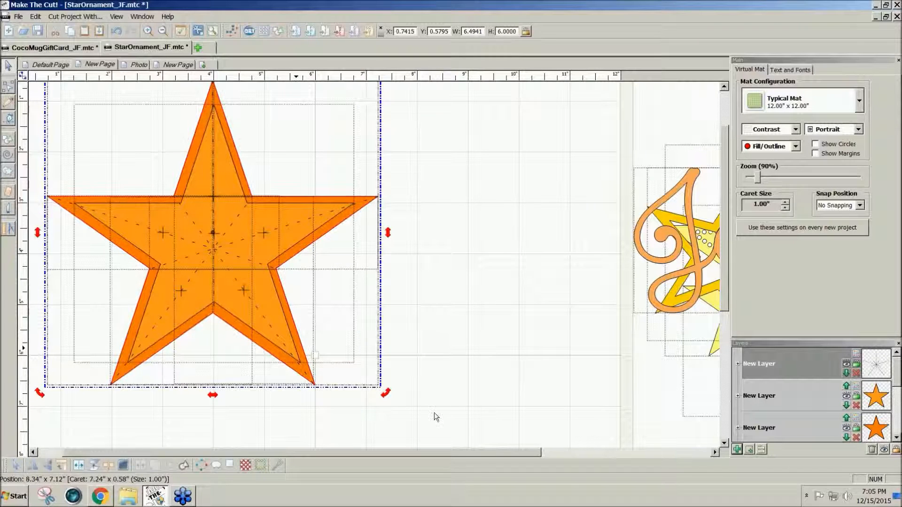
click(519, 424)
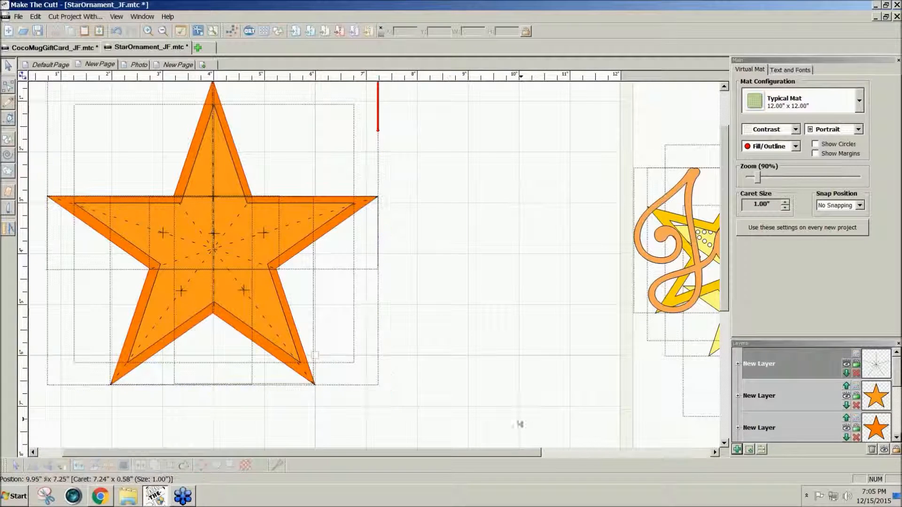
click(258, 330)
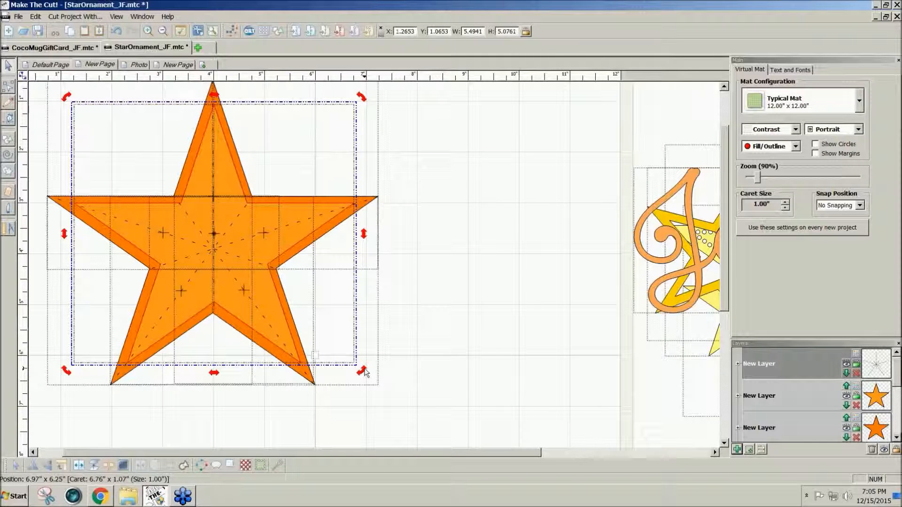
drag(366, 372, 311, 382)
drag(265, 360, 277, 370)
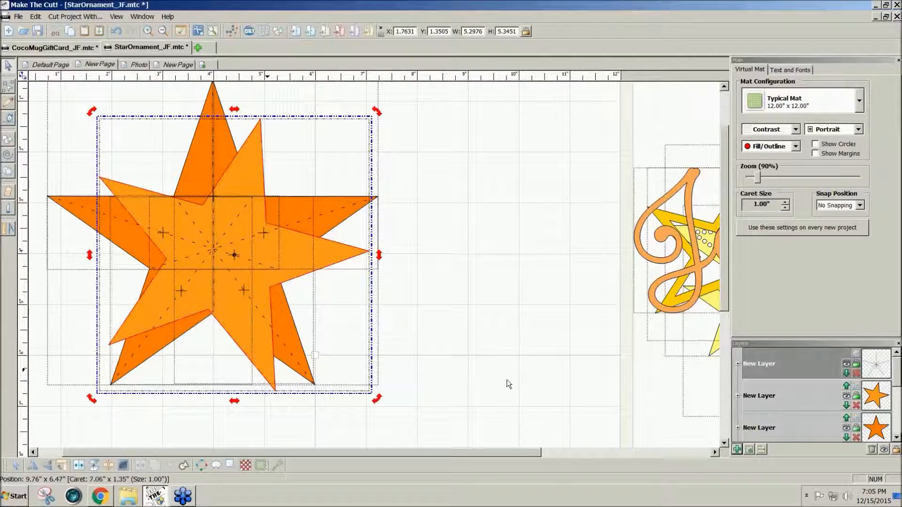
- Move the gold outline star, the wide yellow outline star and the dotted star from beside the mat onto it
drag(694, 263, 533, 251)
drag(718, 302, 450, 307)
drag(704, 238, 404, 279)
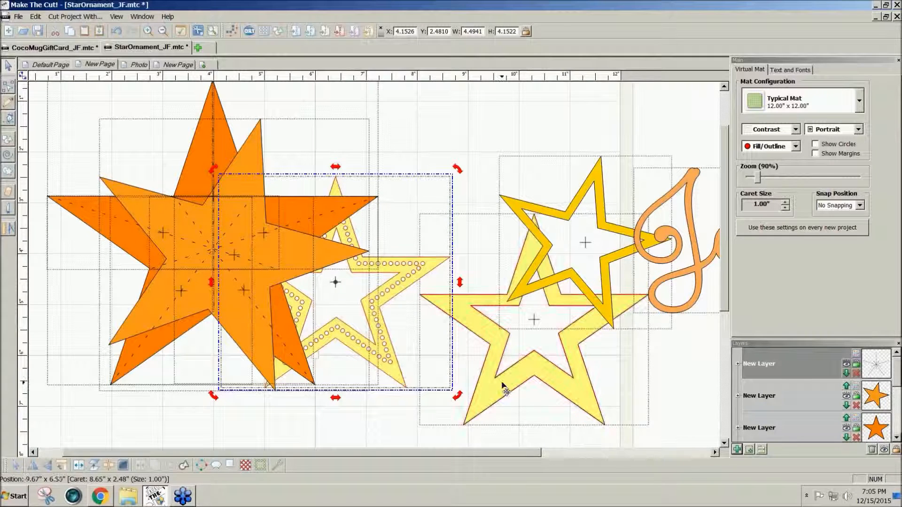
- Put the dotted star, the two outline stars and the Joy word each on their own new layer, moving the gold star and Joy inward
click(750, 449)
click(582, 409)
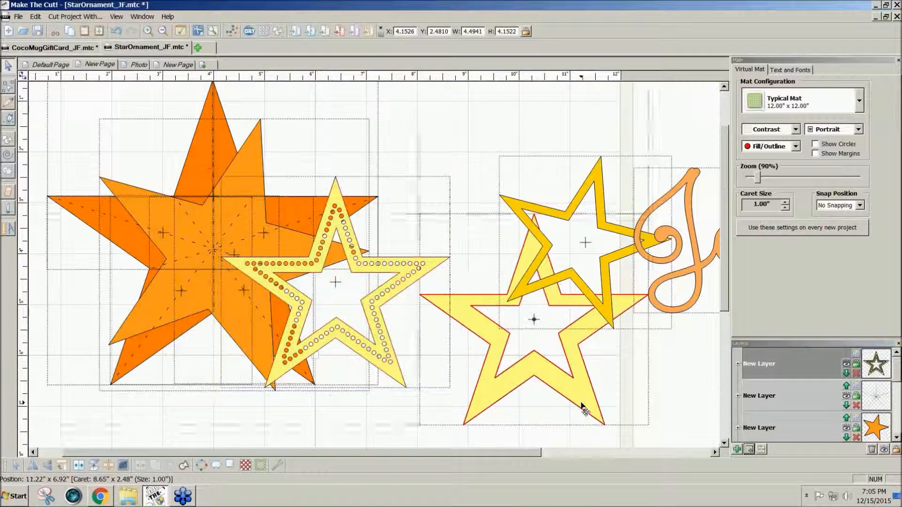
click(609, 295)
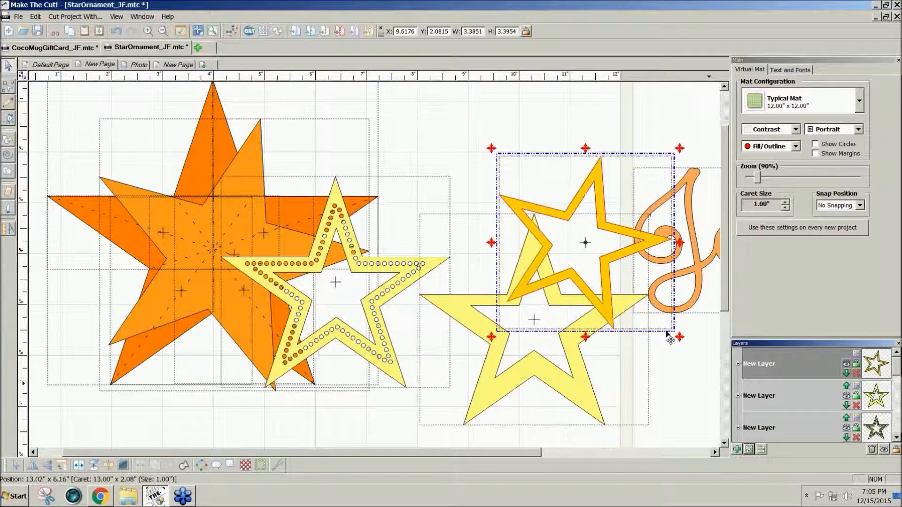
drag(663, 304, 562, 299)
click(674, 302)
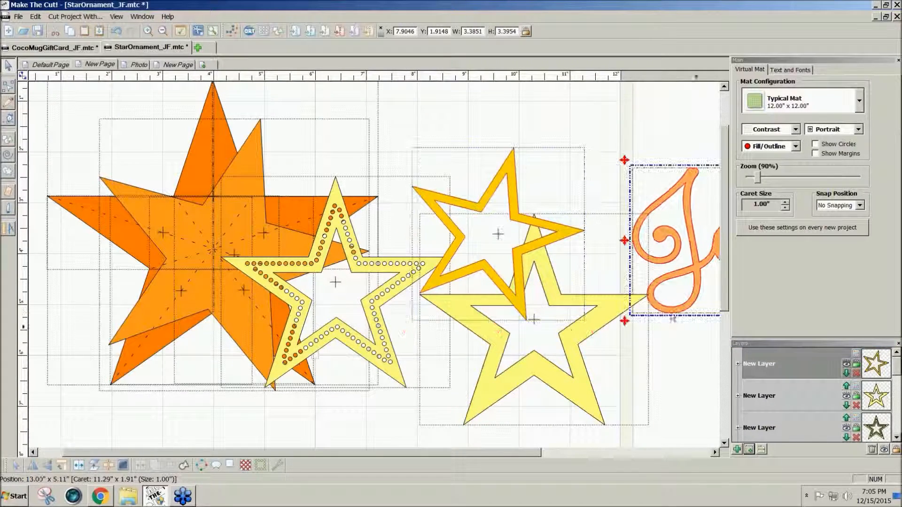
click(747, 450)
drag(658, 286, 523, 204)
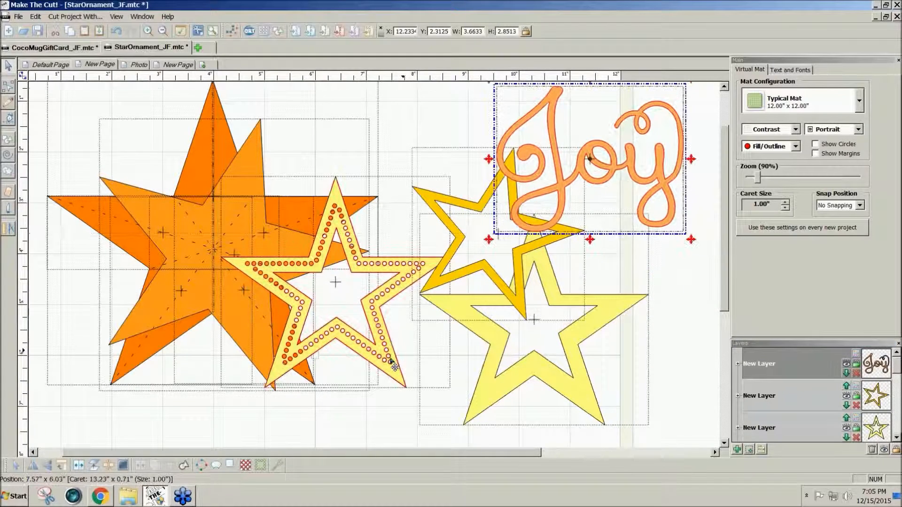
- Layer the dotted star, the gold outline star and the Joy word over the orange stars, rotating the dotted star slightly clockwise
drag(394, 366, 306, 330)
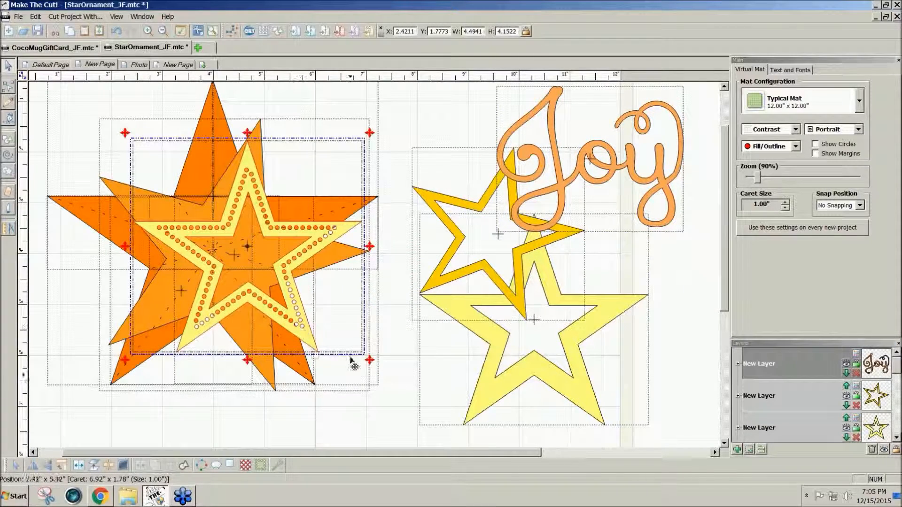
click(306, 345)
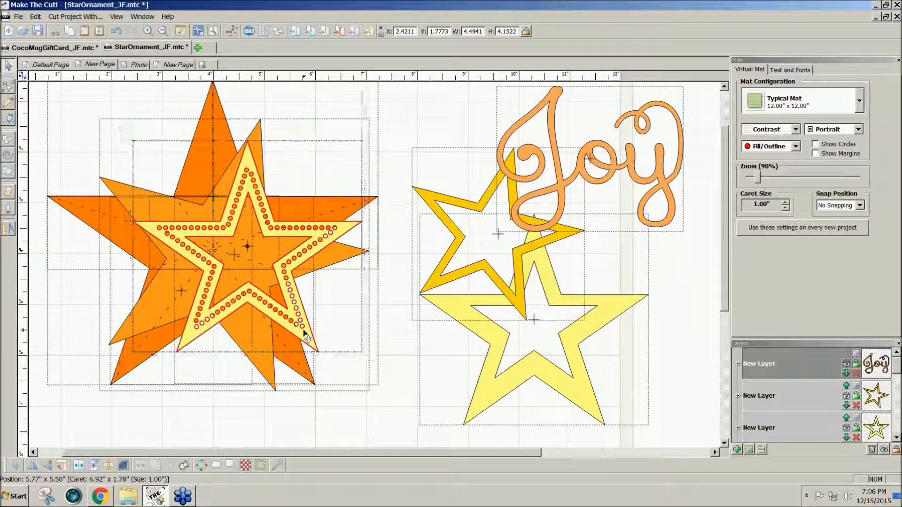
drag(371, 359, 303, 352)
drag(509, 291, 273, 309)
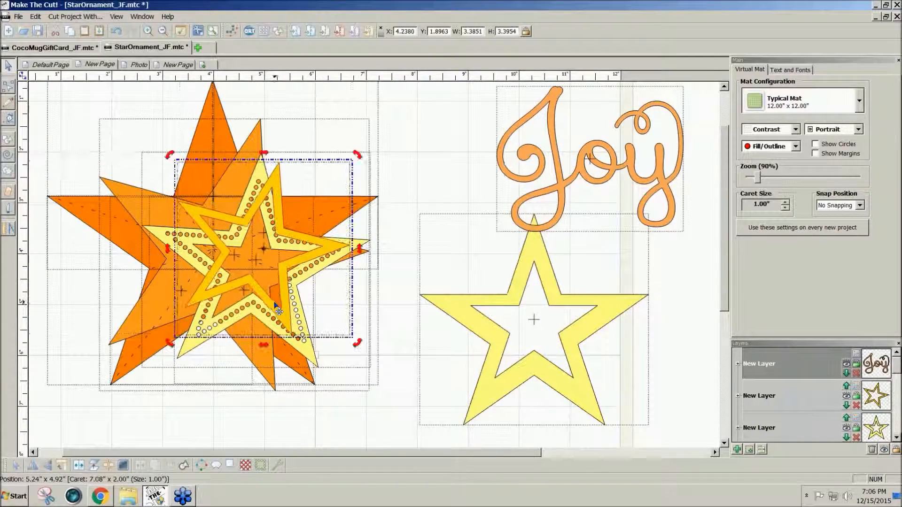
drag(565, 220, 516, 221)
drag(351, 260, 208, 308)
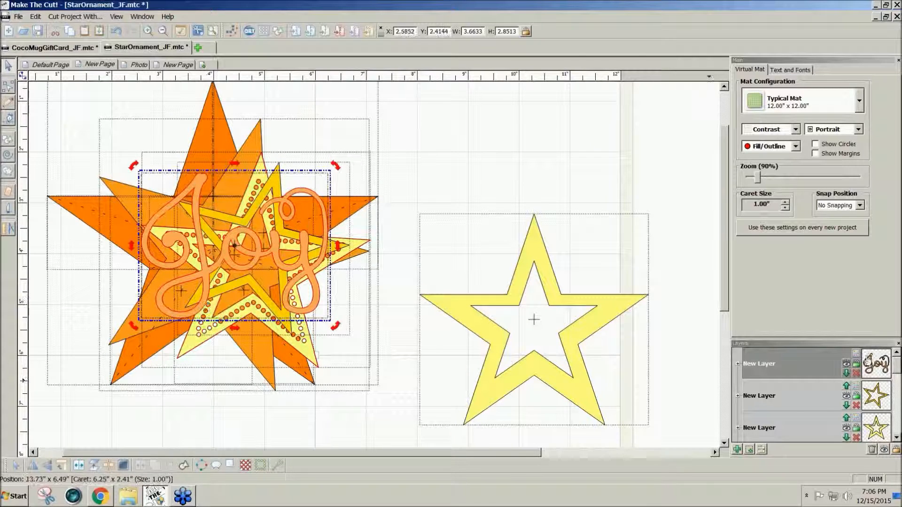
- Recolor the Joy word's layer dark reddish brown and deselect it
click(856, 353)
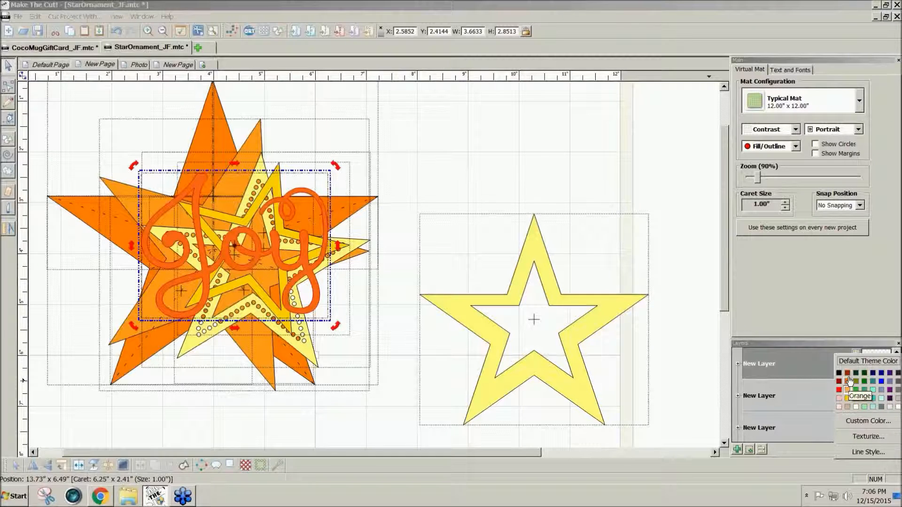
click(847, 373)
click(483, 178)
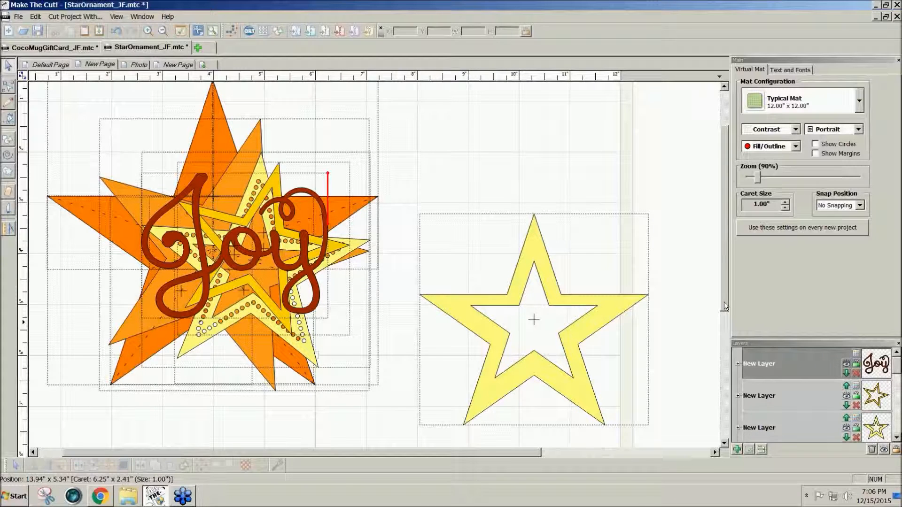
- Add a new layer and insert the Circle (Generic) basic shape on it, searching the shapes for "ci"
drag(723, 302, 724, 304)
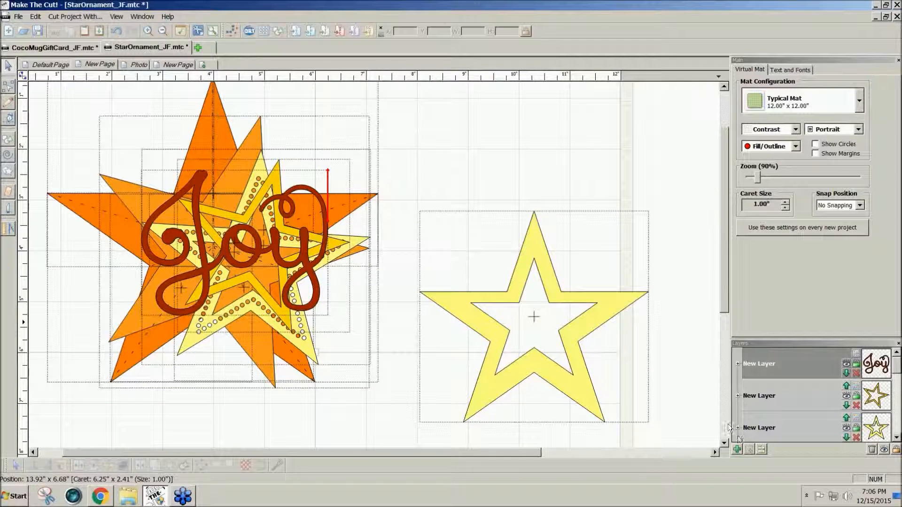
click(735, 450)
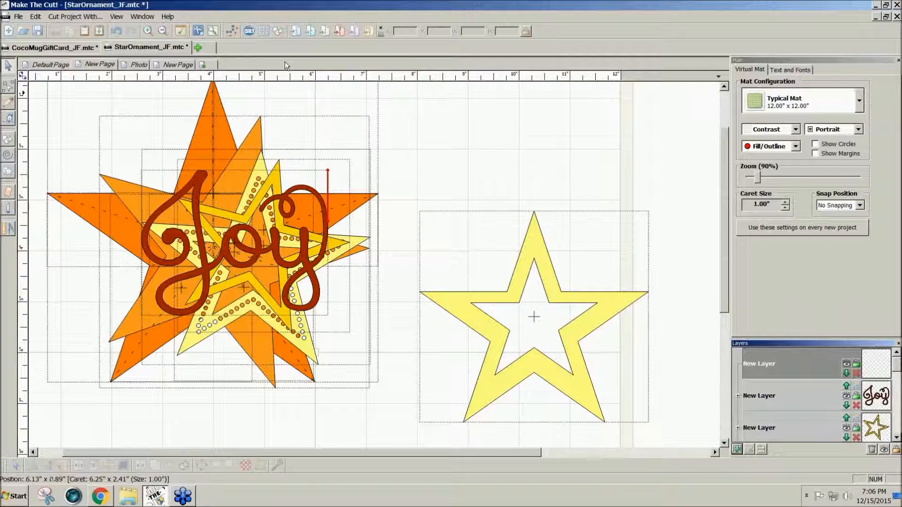
click(278, 31)
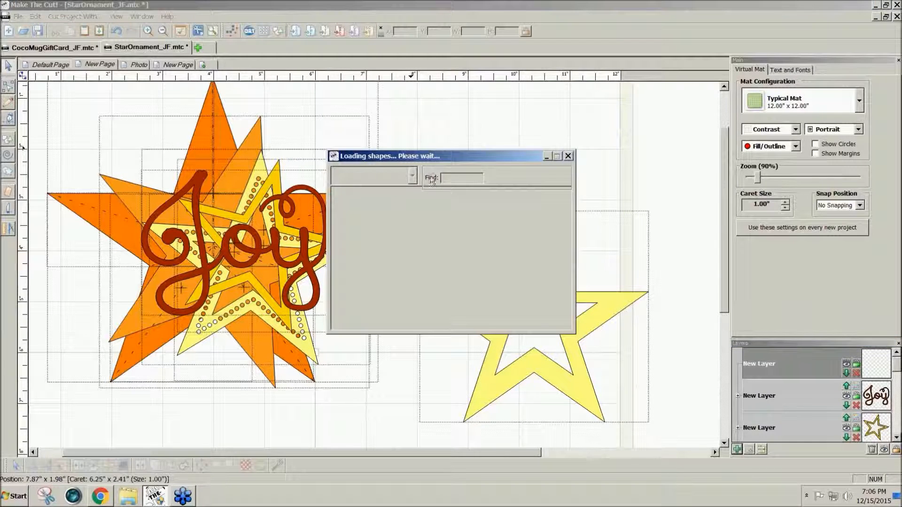
text(c)
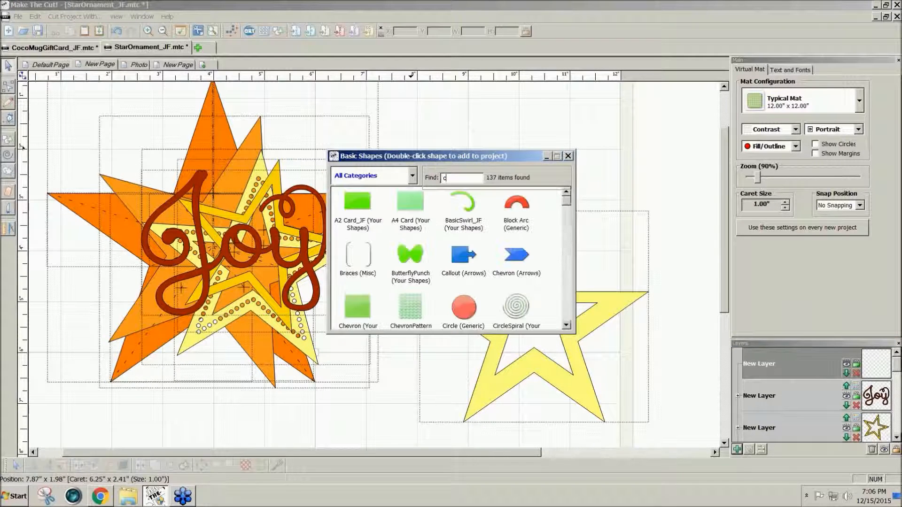
text(i)
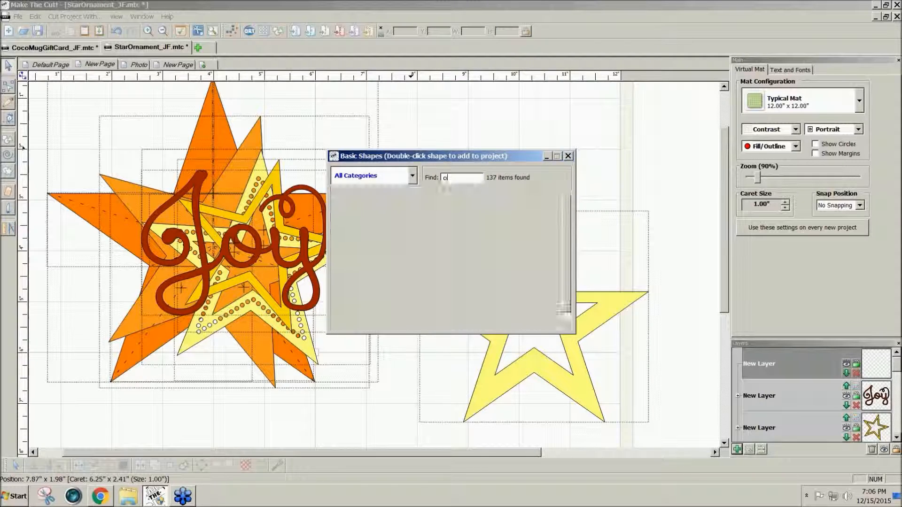
double_click(367, 207)
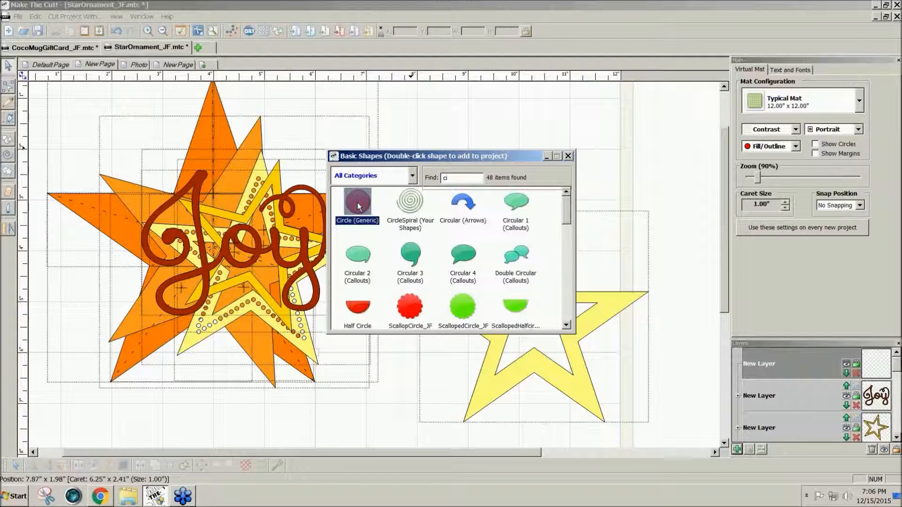
click(568, 157)
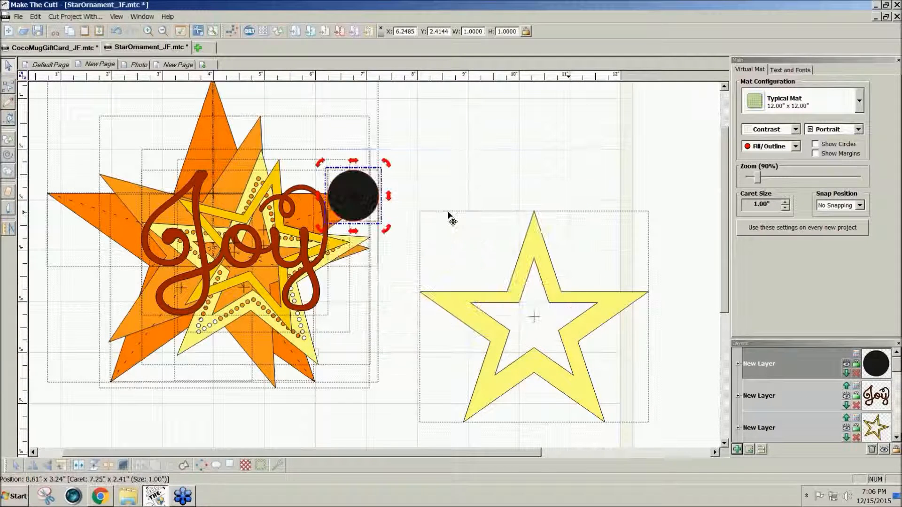
- Resize the black circle to 1/8 inch and place it just inside the large star's upper tip
drag(364, 207, 449, 171)
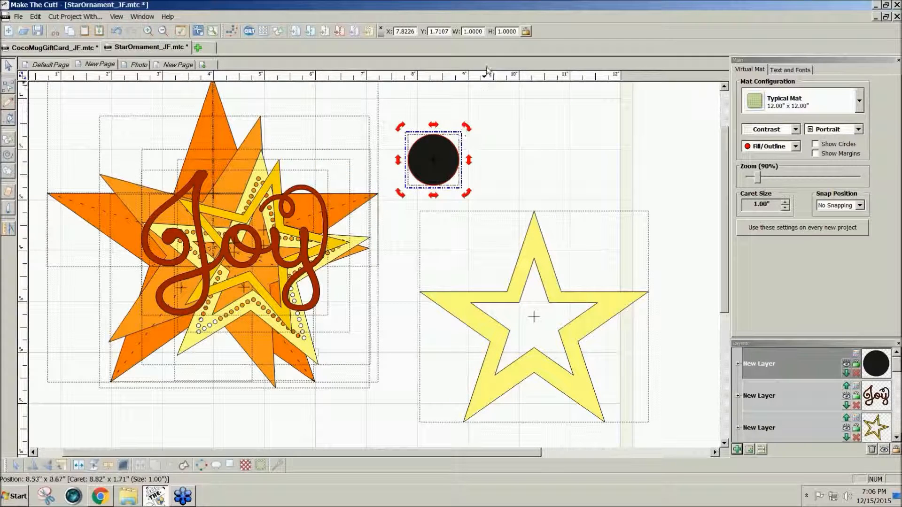
drag(485, 31, 439, 28)
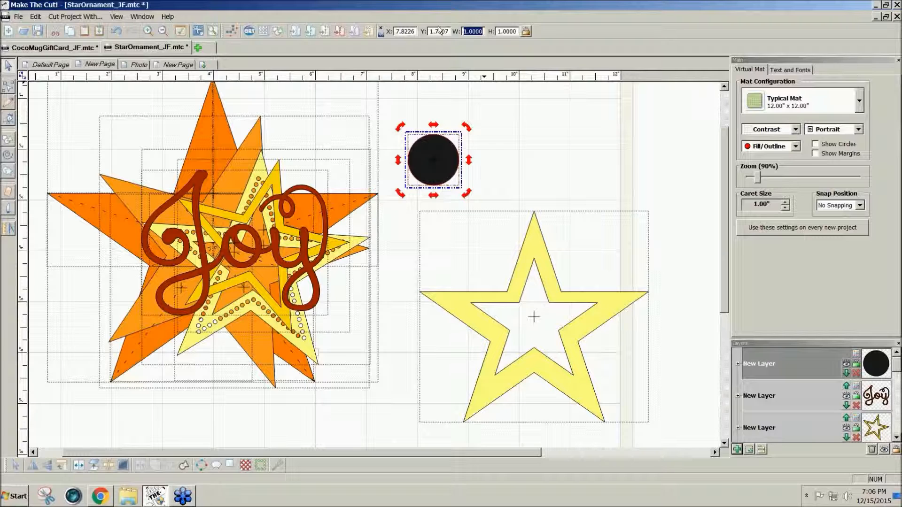
text(1/8)
key(Return)
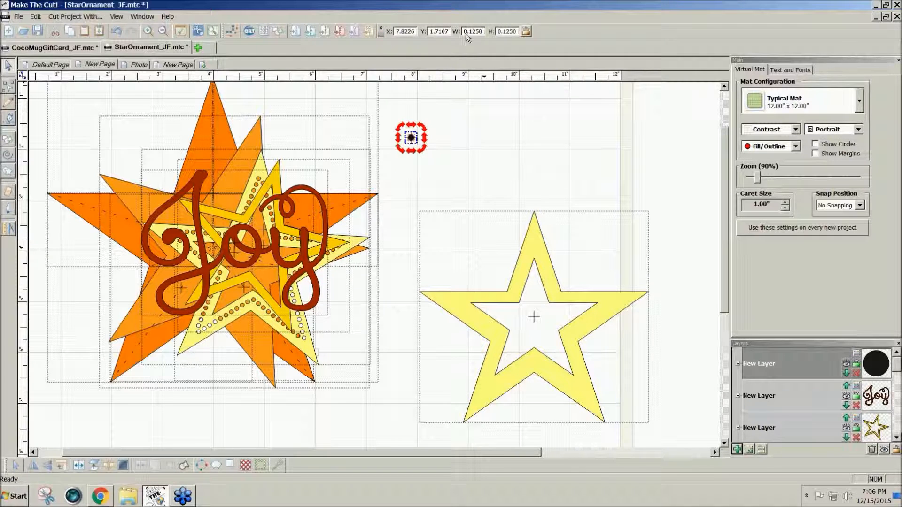
drag(417, 146, 222, 108)
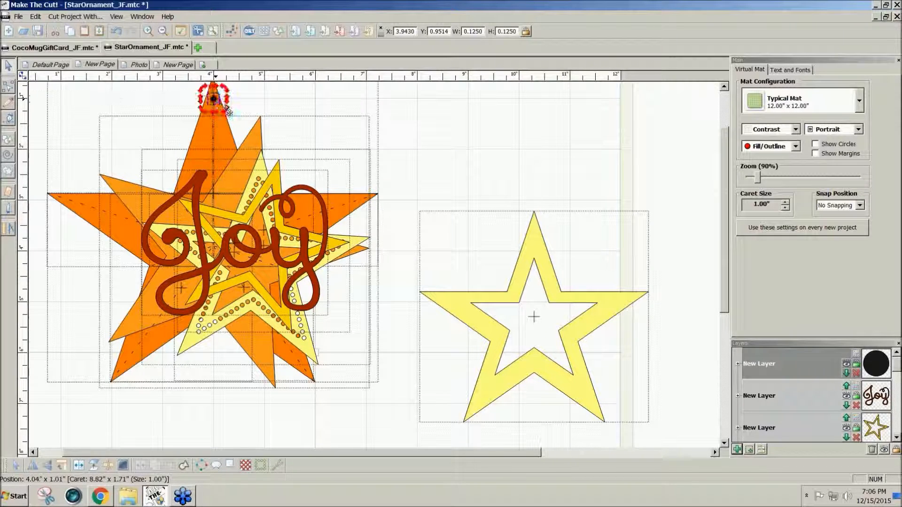
- Hide the layer with the dashed fold lines
drag(896, 371, 896, 401)
click(846, 395)
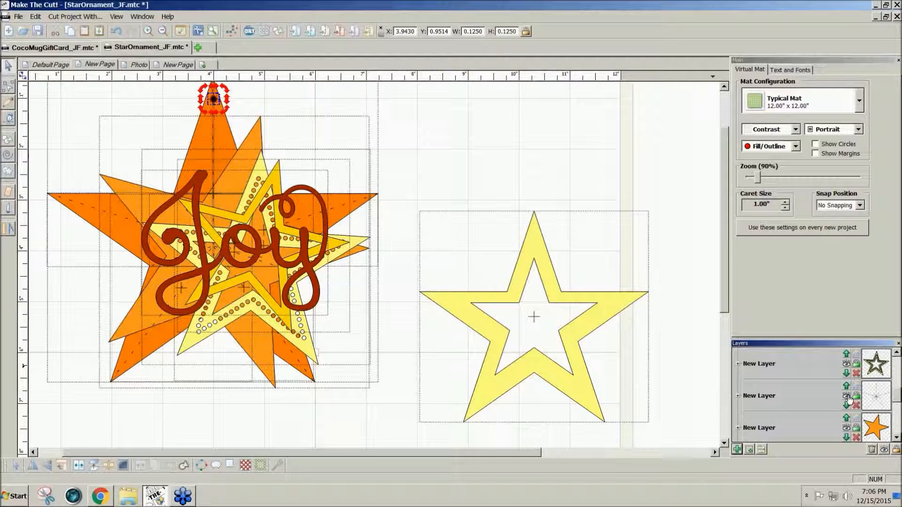
drag(896, 394, 898, 364)
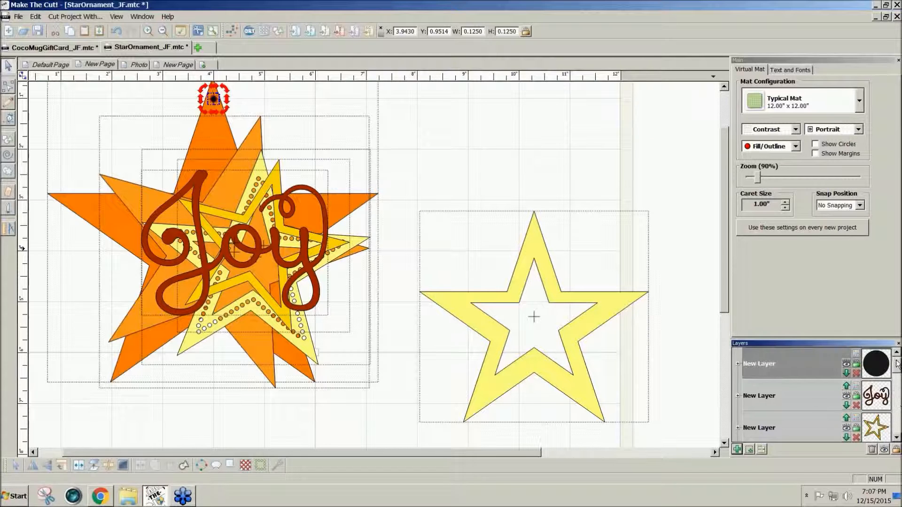
- Move the small circle's layer to the bottom and join the circle with the large star as a hanging hole
right_click(768, 367)
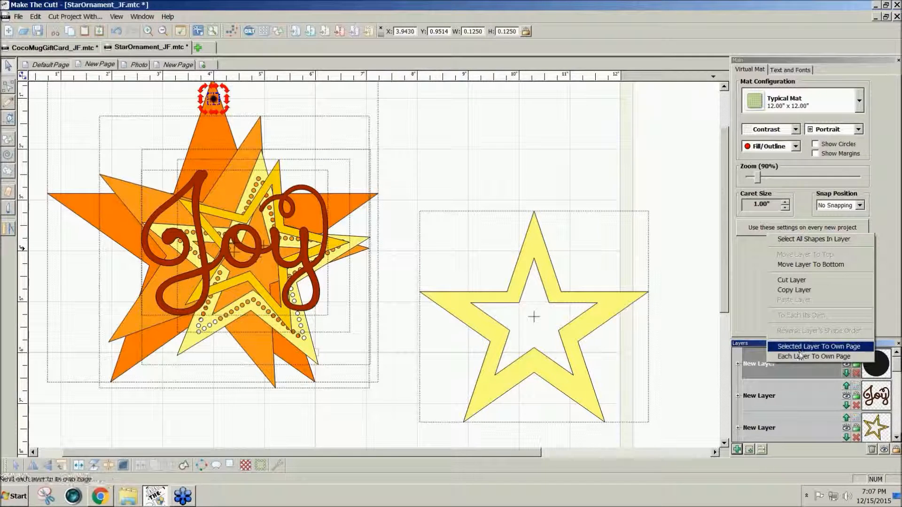
click(821, 264)
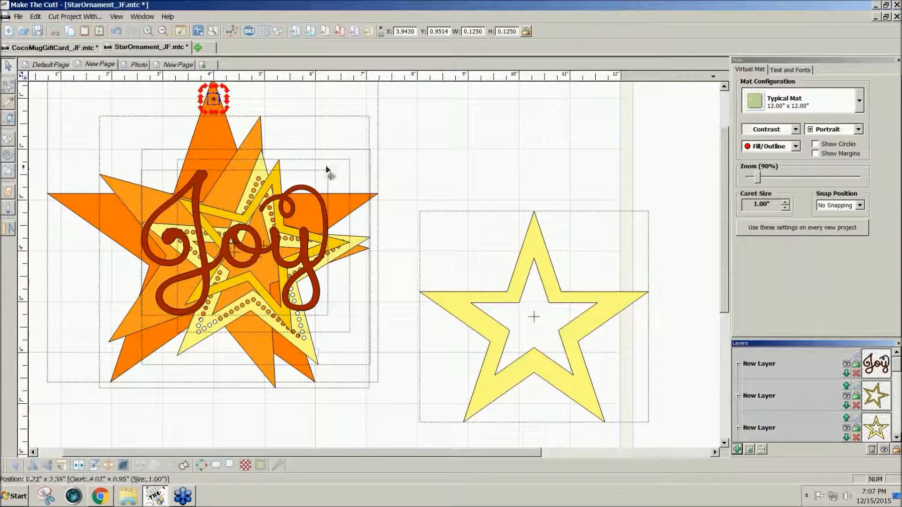
click(224, 139)
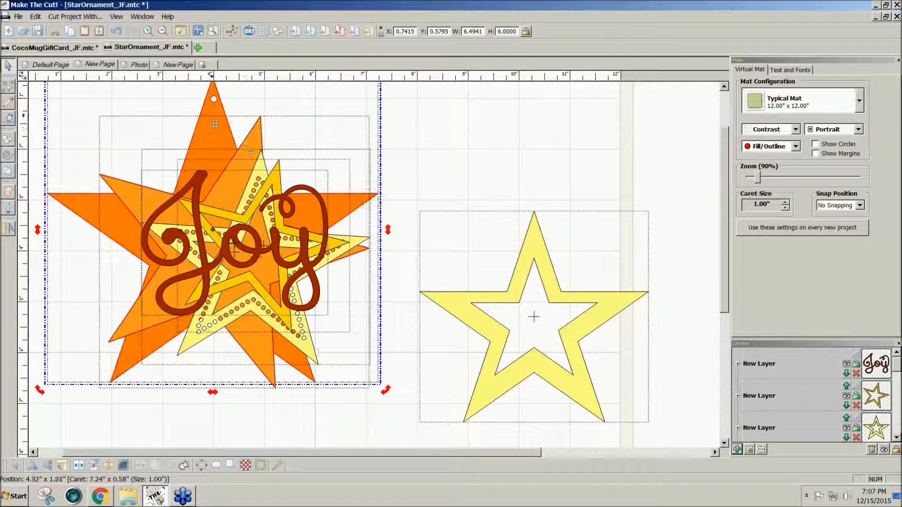
drag(724, 301, 726, 279)
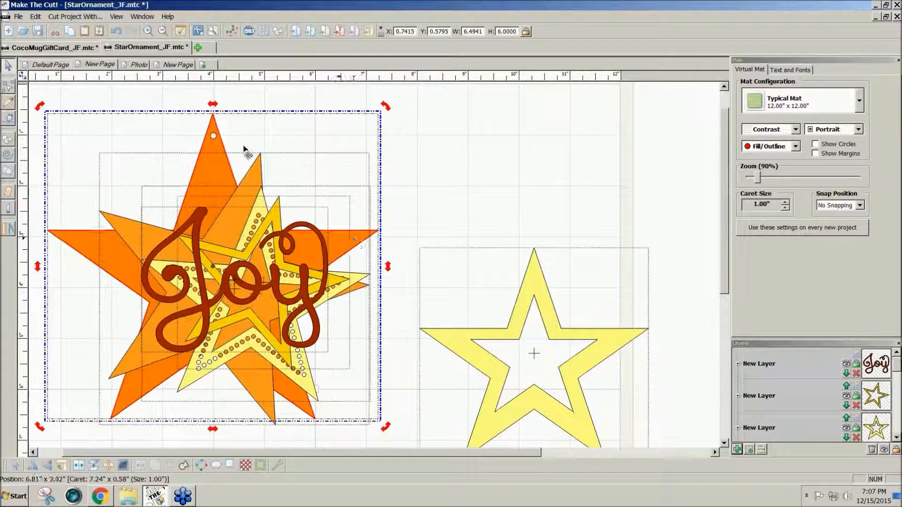
- Compare the layered ornament with the star design on Default Page, then return to the ornament's page
click(51, 65)
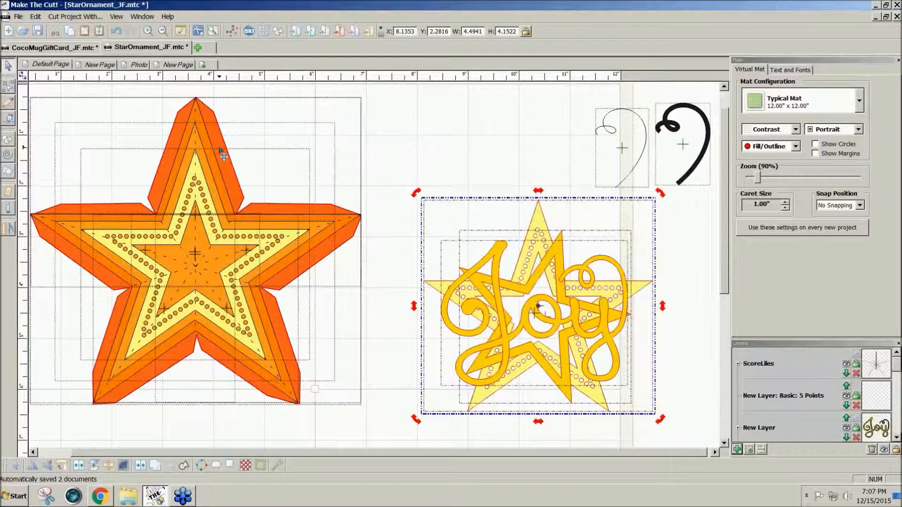
click(166, 66)
click(99, 65)
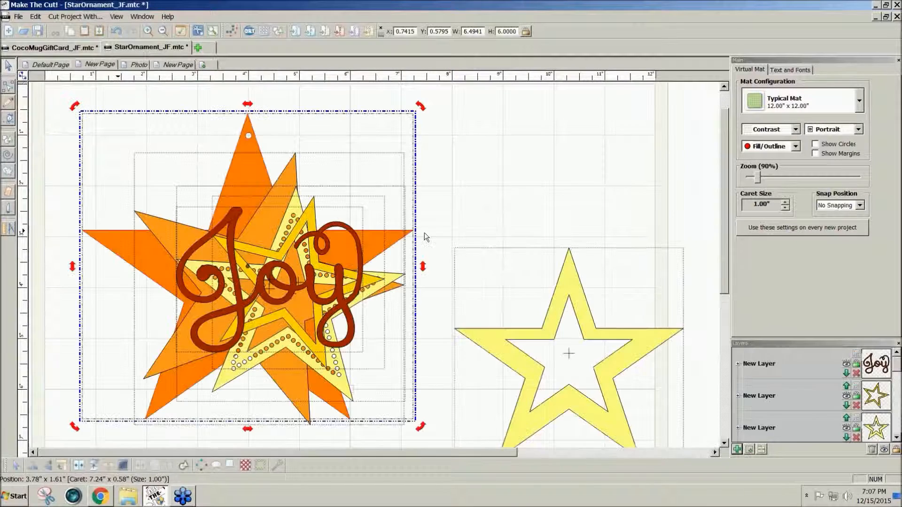
- Deselect the large star and show the dashed fold line layer again
click(480, 200)
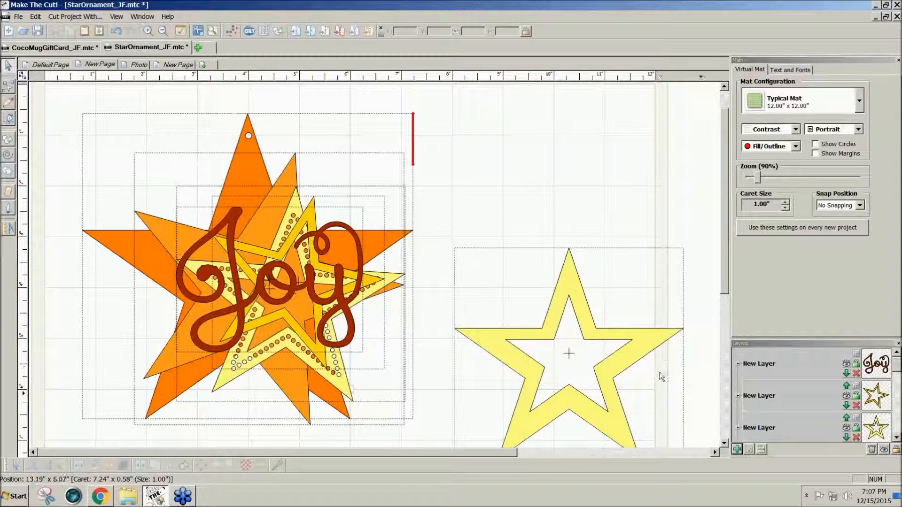
scroll(886, 438, down, 3)
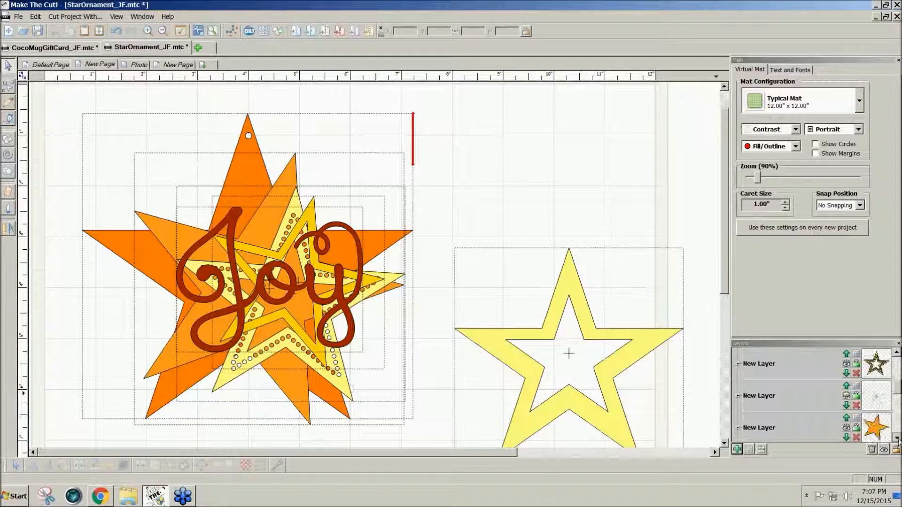
click(846, 396)
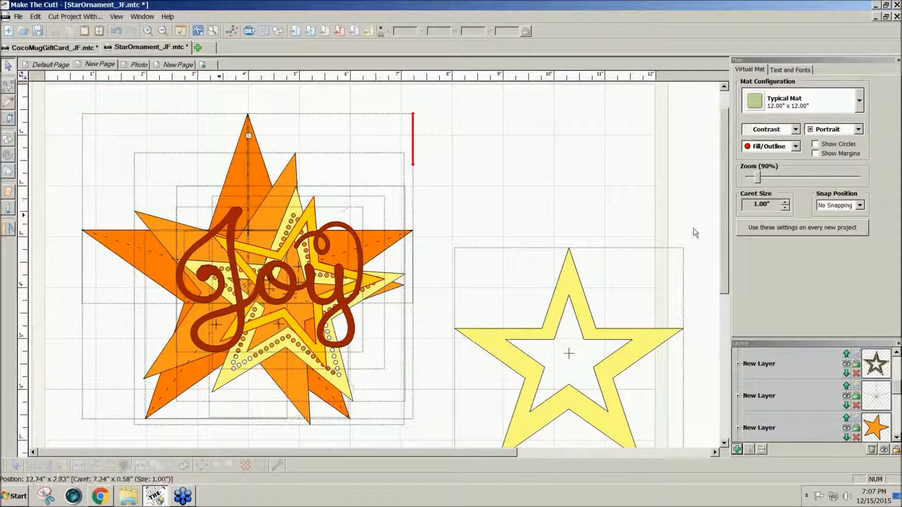
- Examine the star and Joy decorations on Default Page once more and return to the layered ornament
click(58, 62)
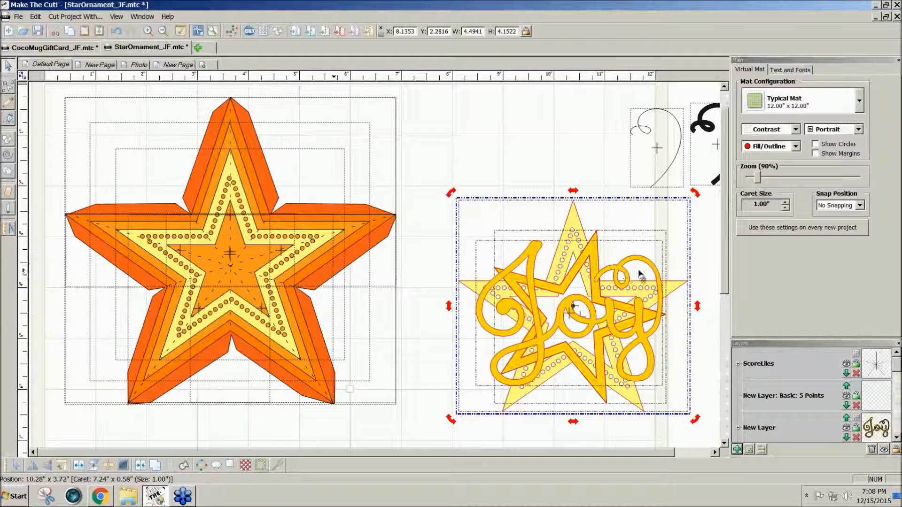
drag(722, 274, 721, 292)
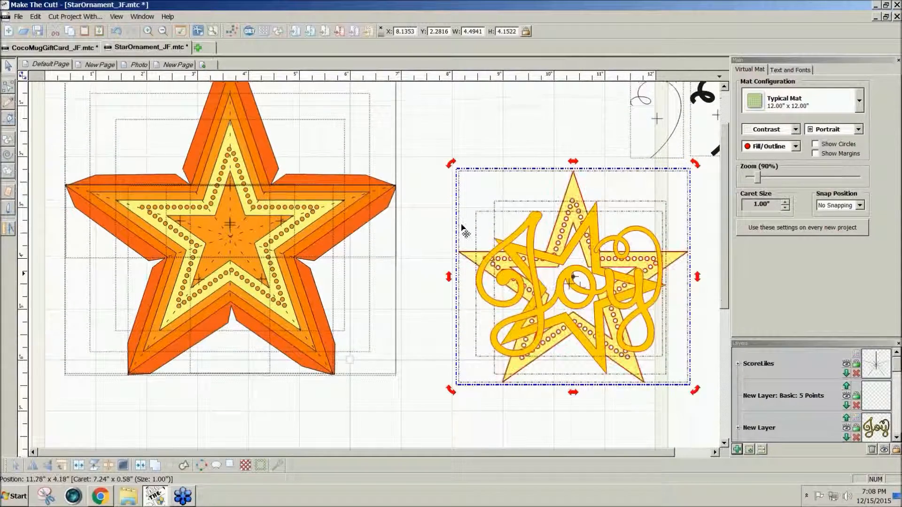
click(99, 66)
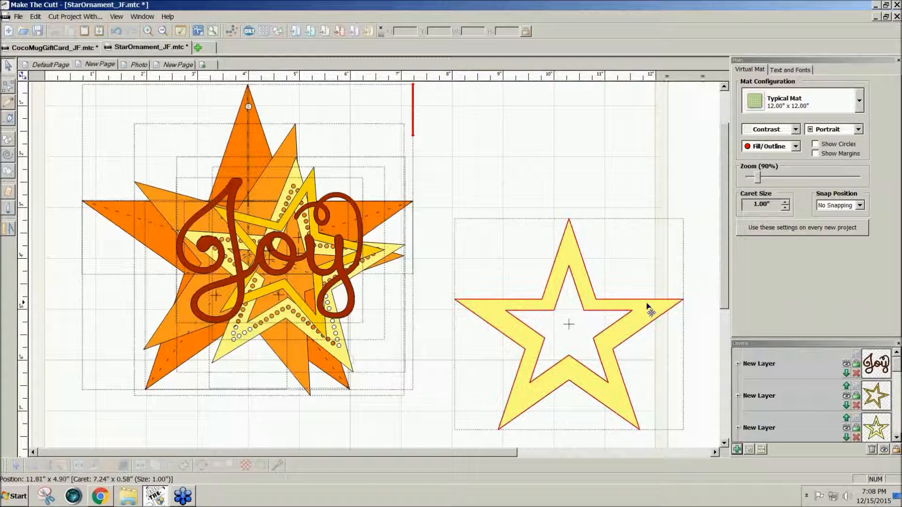
- Move the spare wide yellow outline star off the mat and deselect it
drag(643, 314, 803, 337)
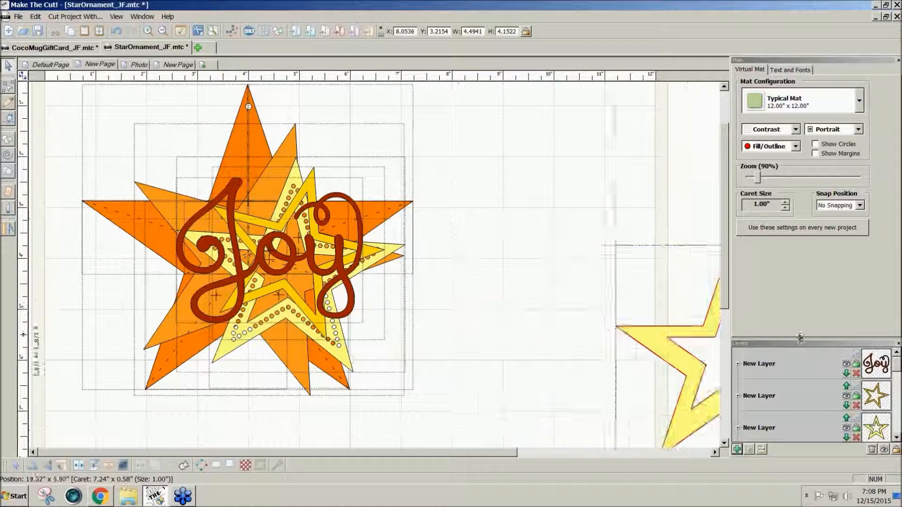
click(505, 255)
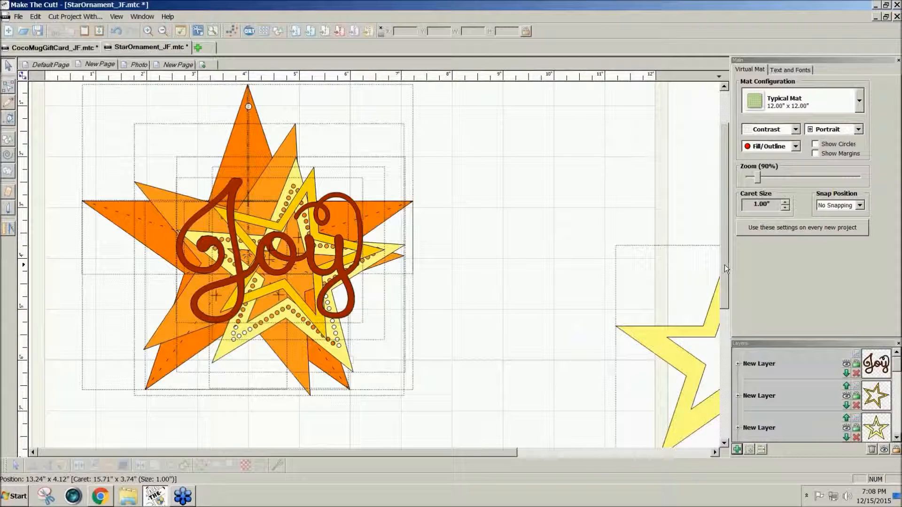
mouse_move(724, 263)
mouse_down()
mouse_move(728, 246)
mouse_move(721, 263)
mouse_up()
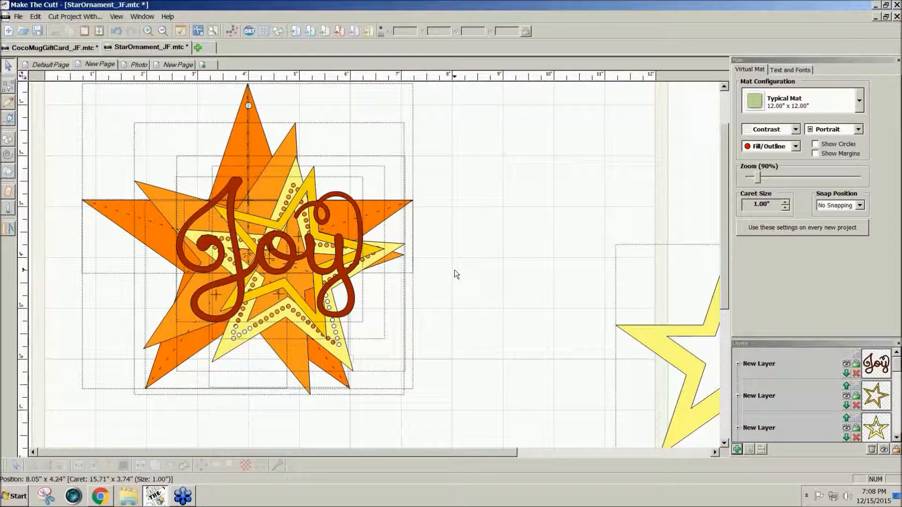
- Switch to the CocoMugGiftCard_JF project and view its Photo page
click(73, 49)
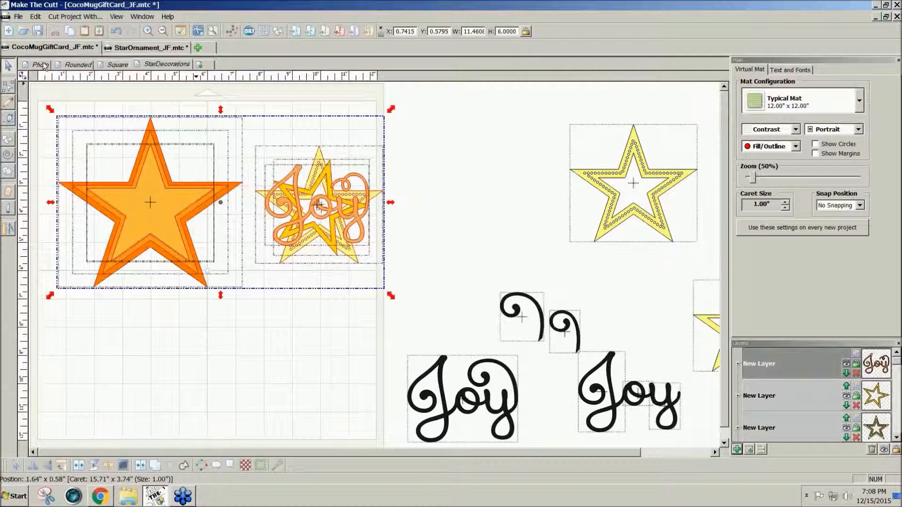
click(42, 65)
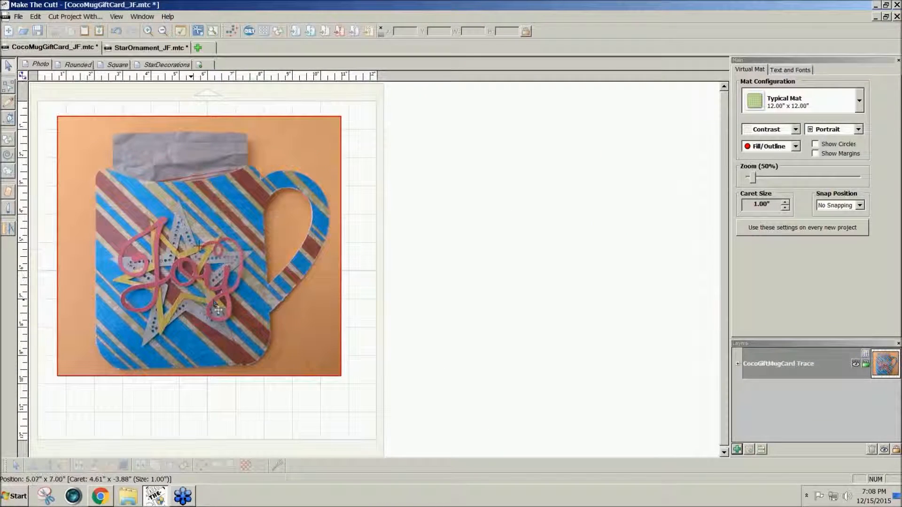